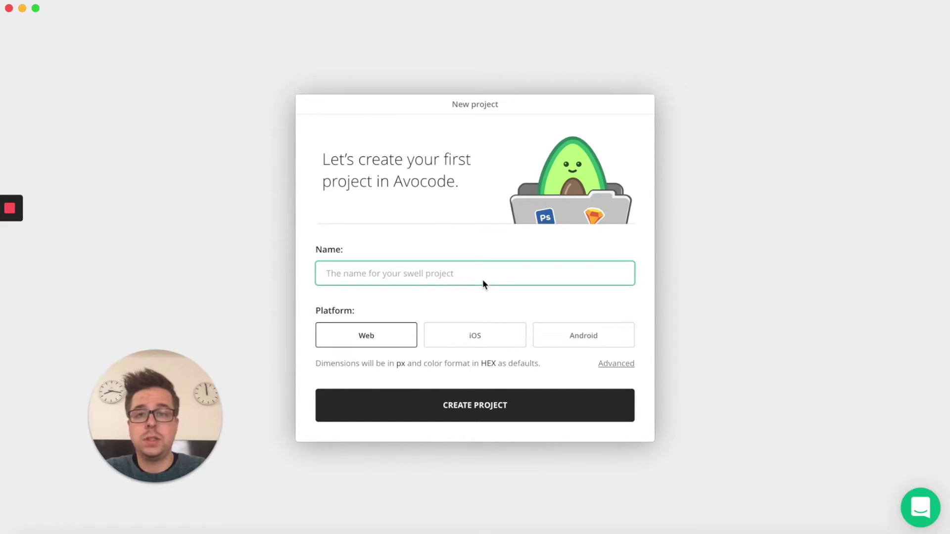
# Name the project 'Webinar' and keep Web (px, HEX) after previewing iOS and Android.
pyautogui.write('Webinar')
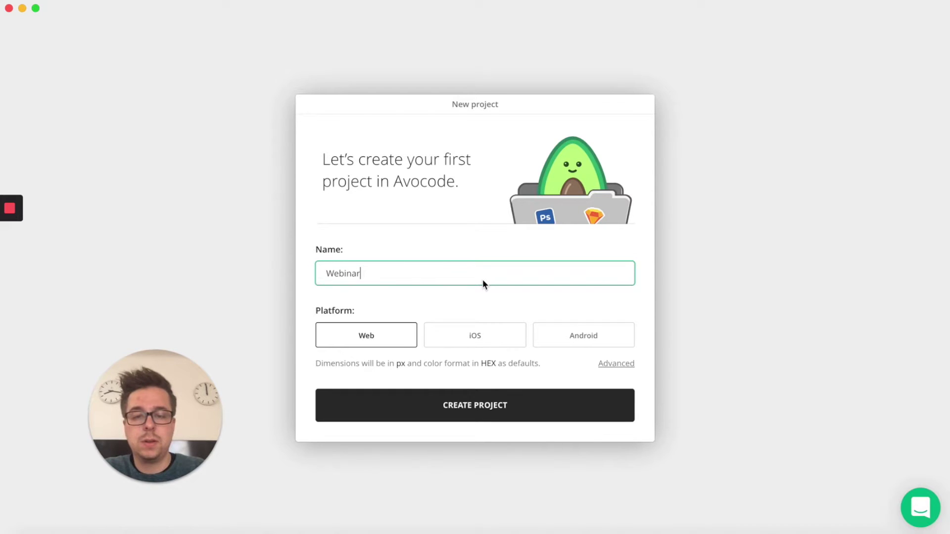
pyautogui.click(387, 338)
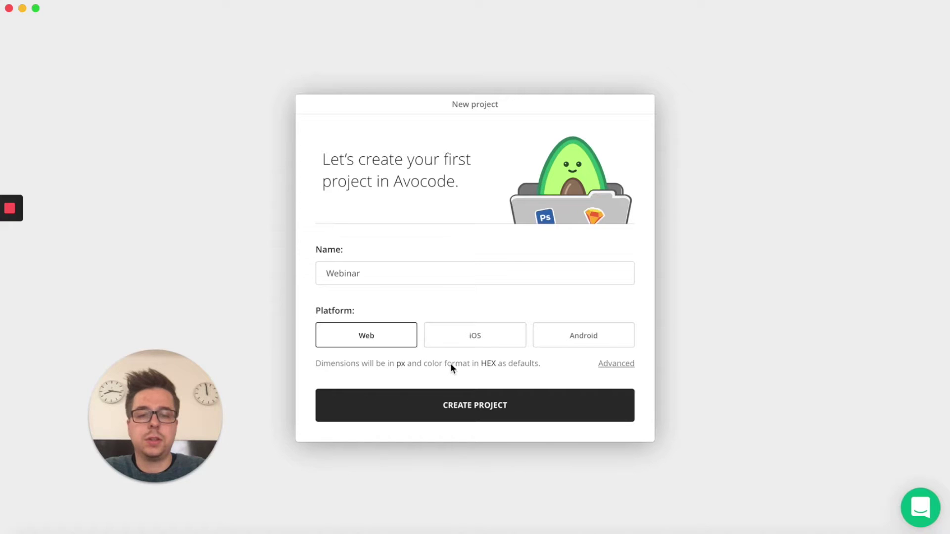
pyautogui.click(478, 337)
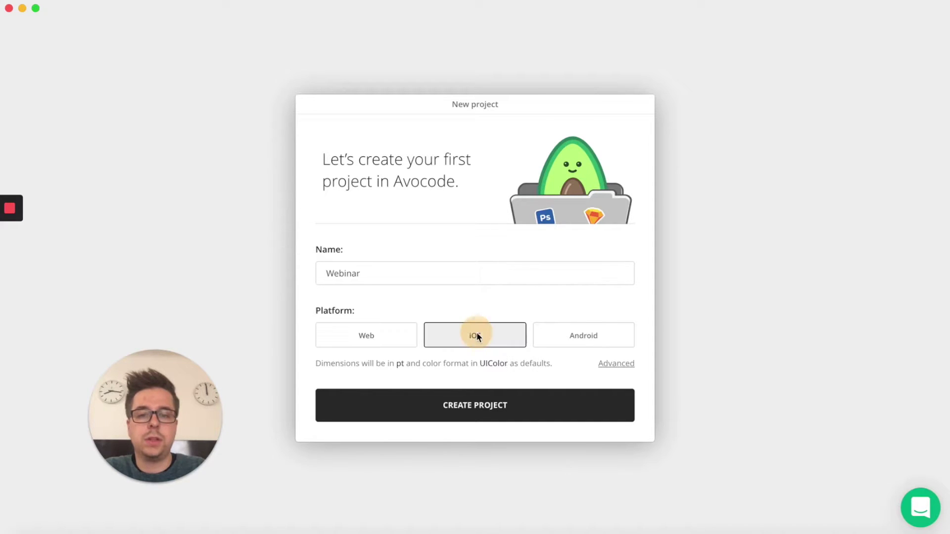
pyautogui.click(599, 340)
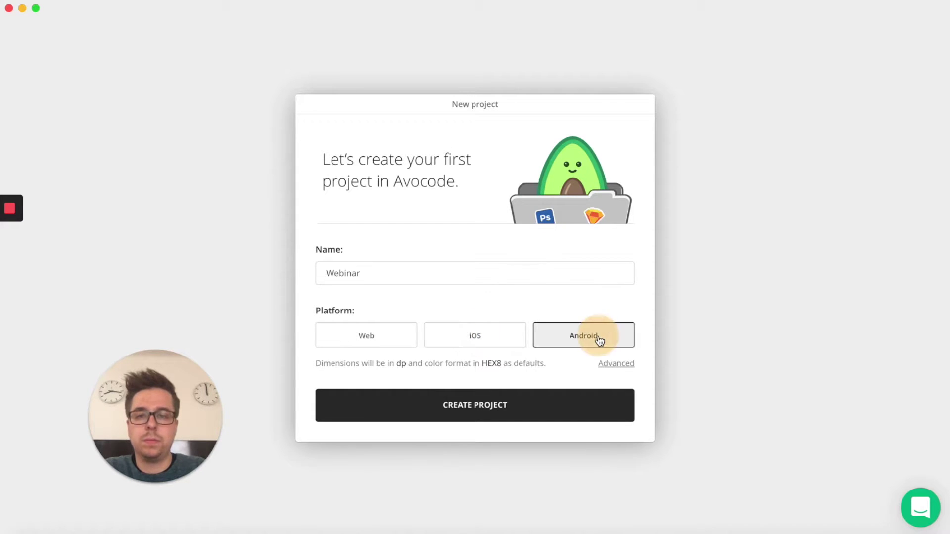
pyautogui.click(396, 338)
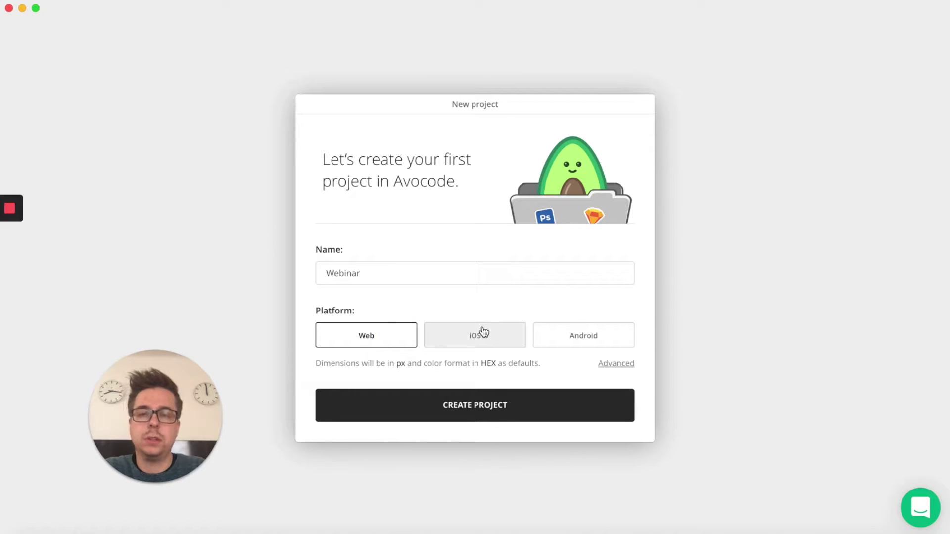
# Create the Webinar project and drop showtrackr-v1 from the Finder DEMO folder into it.
pyautogui.click(487, 414)
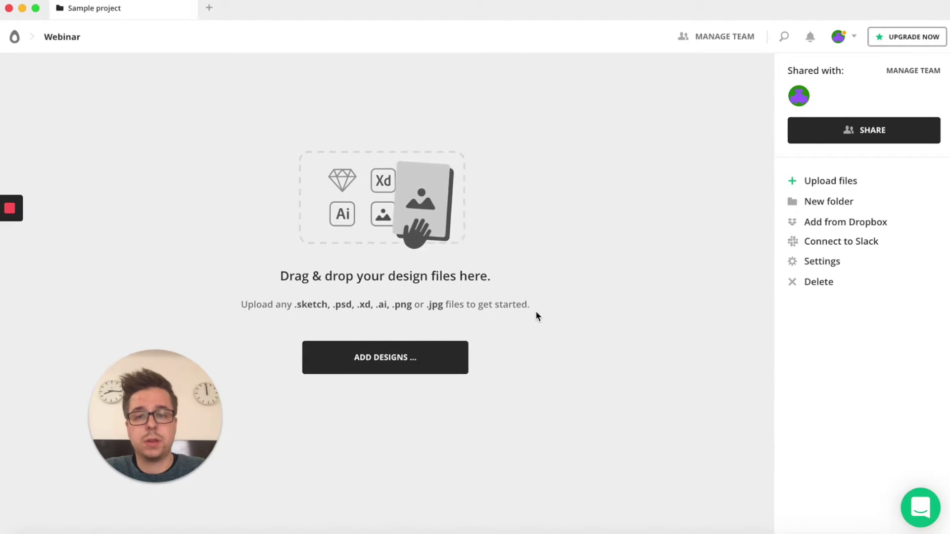
pyautogui.press('super+Tab')
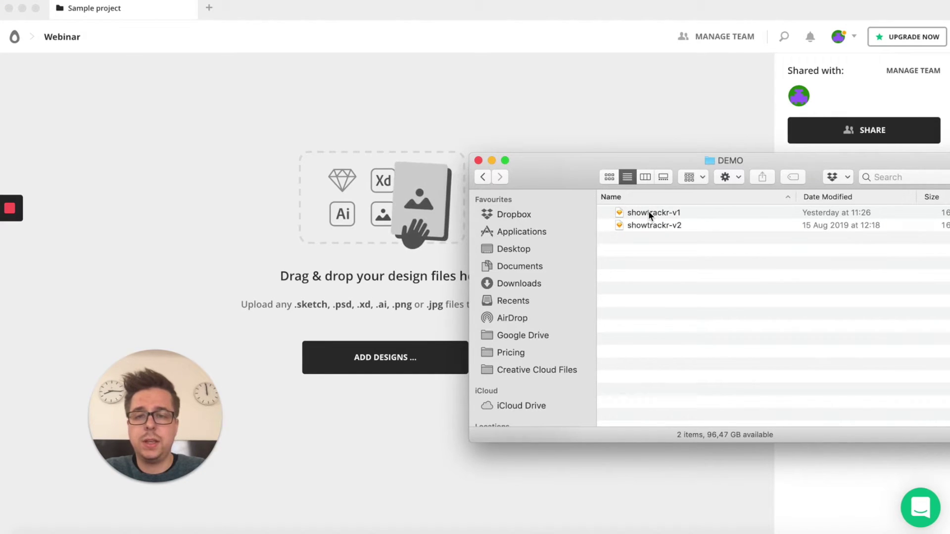
pyautogui.click(649, 214)
pyautogui.moveTo(649, 214); pyautogui.dragTo(351, 211)
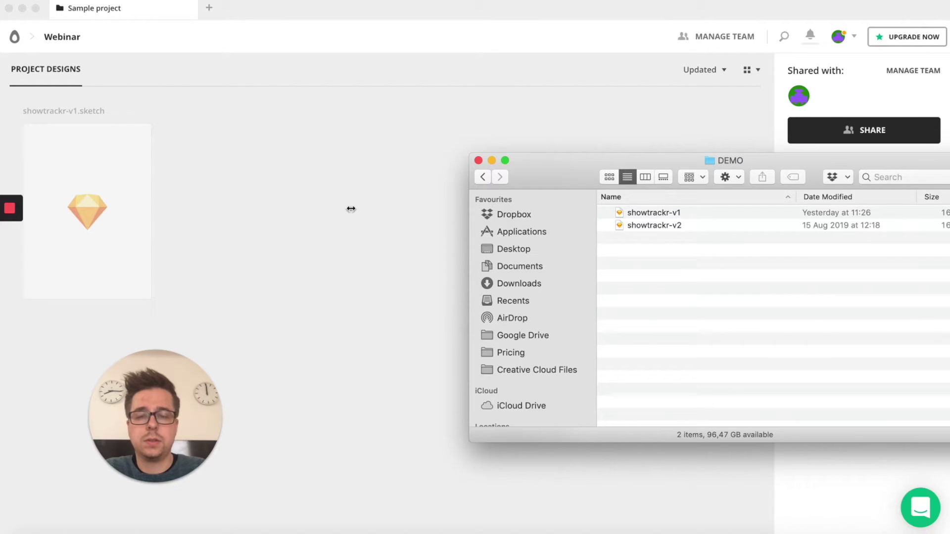
pyautogui.click(351, 209)
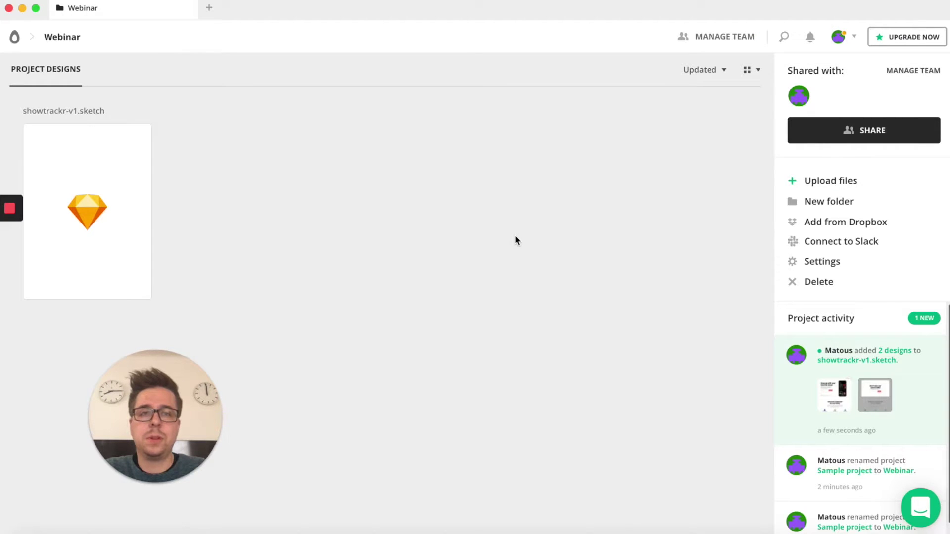
# Make the modal-overlay design in showtrackr-v1.sketch public and copy its share link.
pyautogui.doubleClick(97, 191)
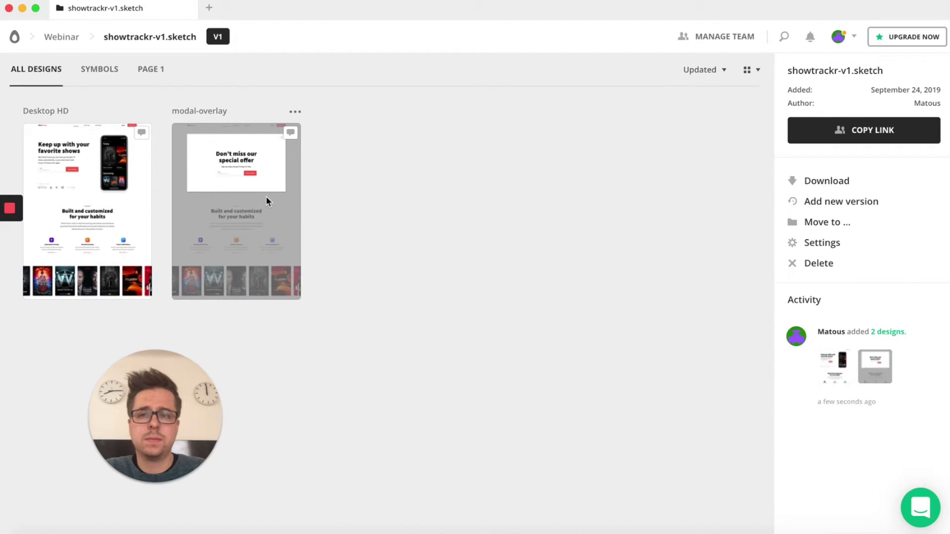
pyautogui.click(266, 197)
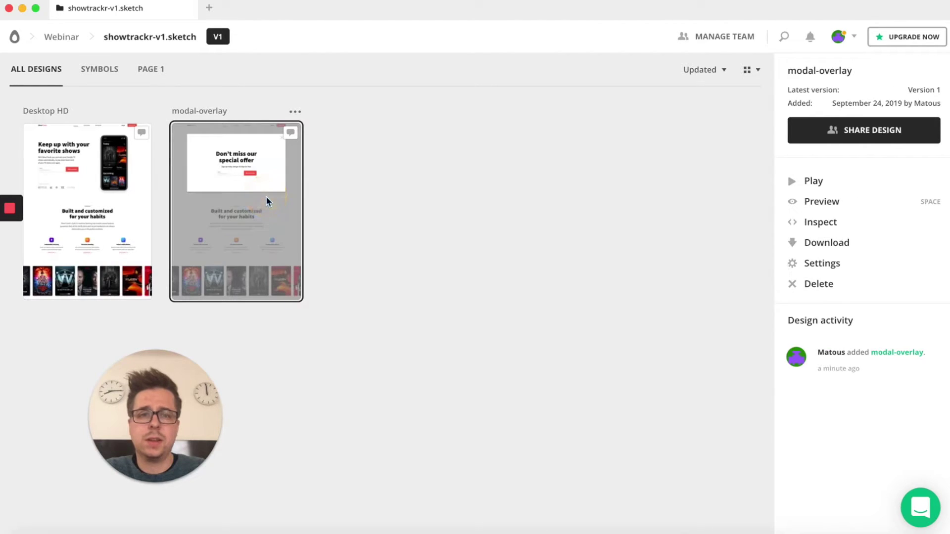
pyautogui.click(885, 133)
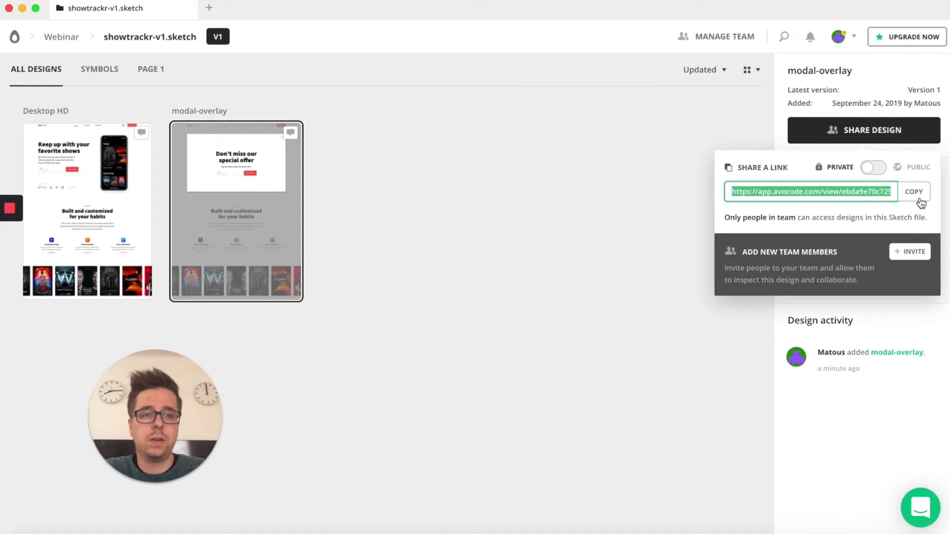
pyautogui.click(875, 169)
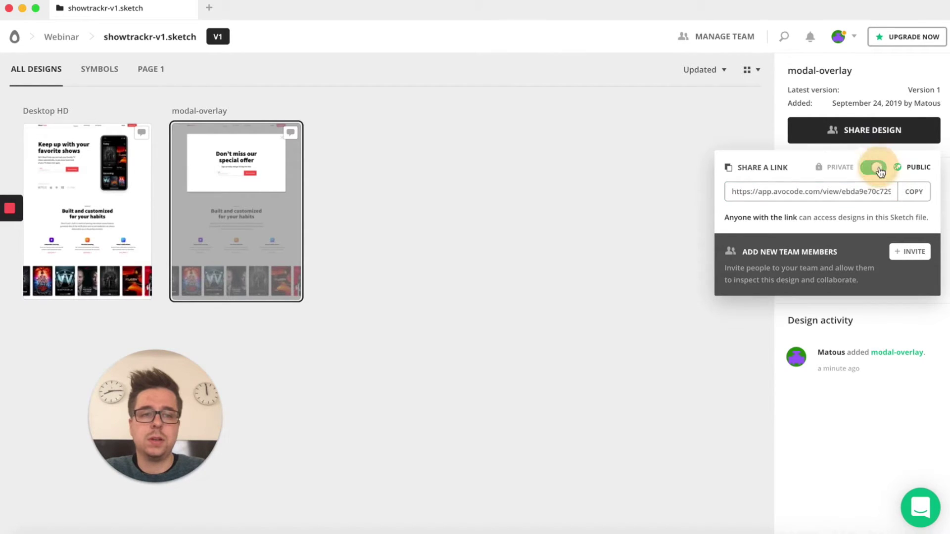
pyautogui.click(917, 195)
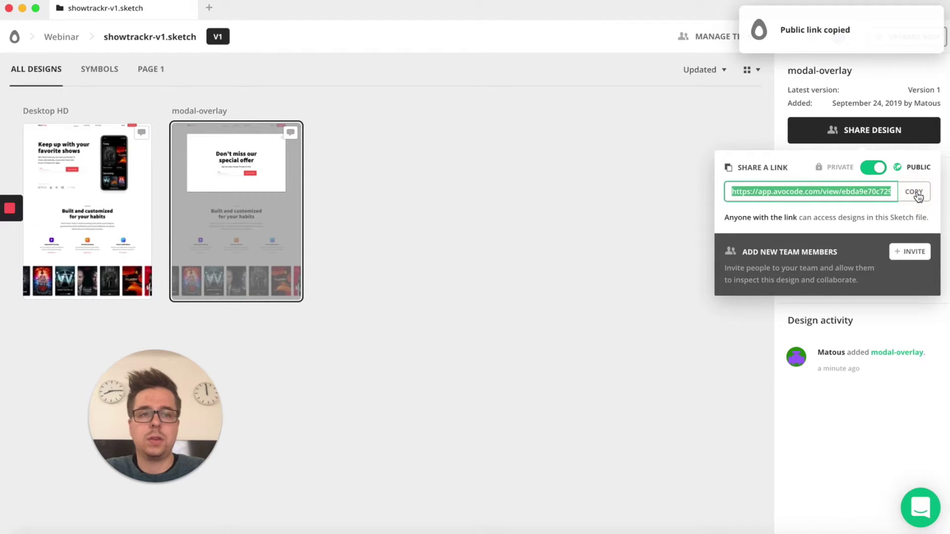
# Close sharing and download the showtrackr-v1.sketch file from the sidebar.
pyautogui.click(590, 190)
pyautogui.click(409, 218)
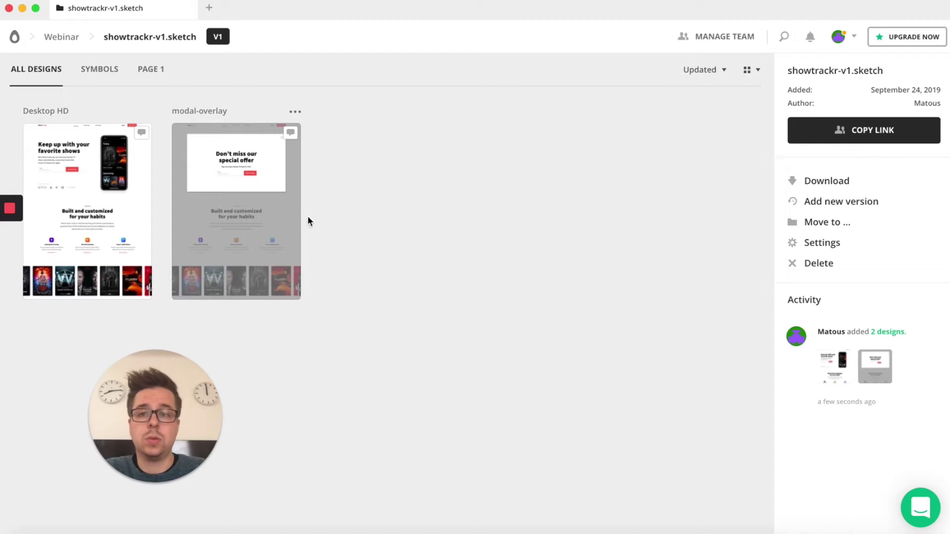
pyautogui.click(829, 183)
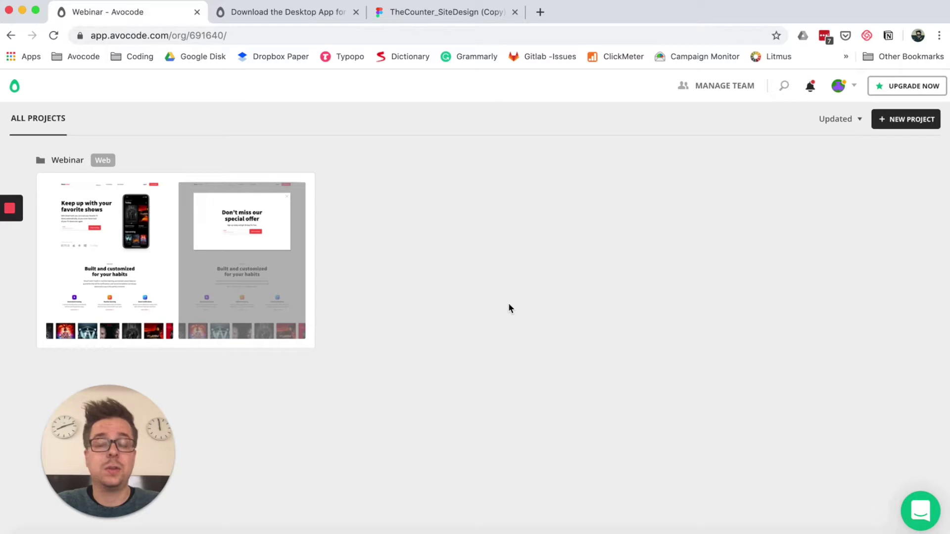
# Go to the desktop app download page and keep Mac OS as the chosen OS.
pyautogui.hotkey('ctrl', 'Tab')
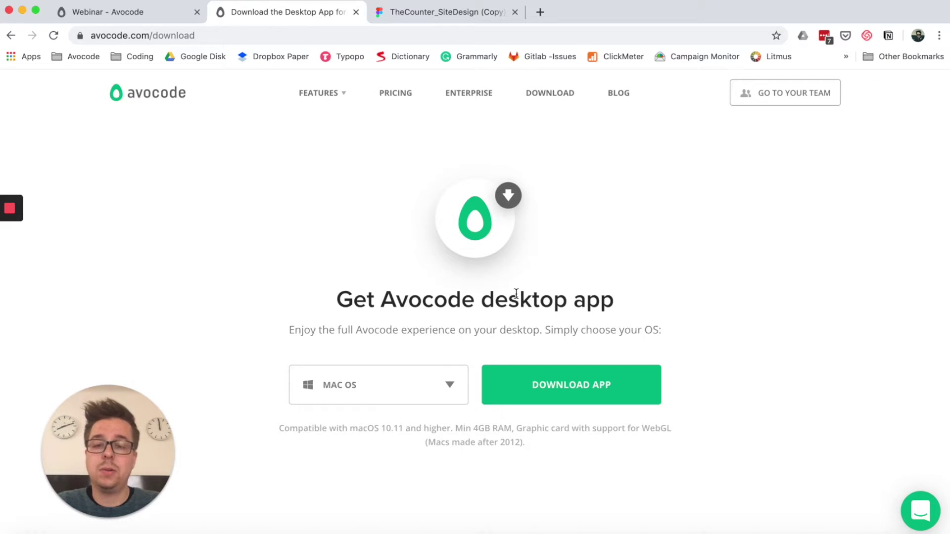
pyautogui.click(448, 386)
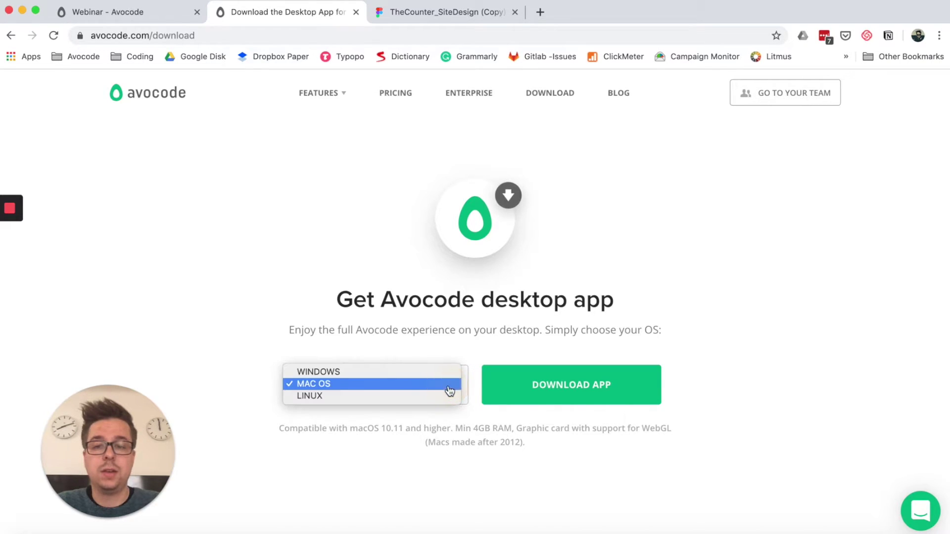
pyautogui.click(492, 314)
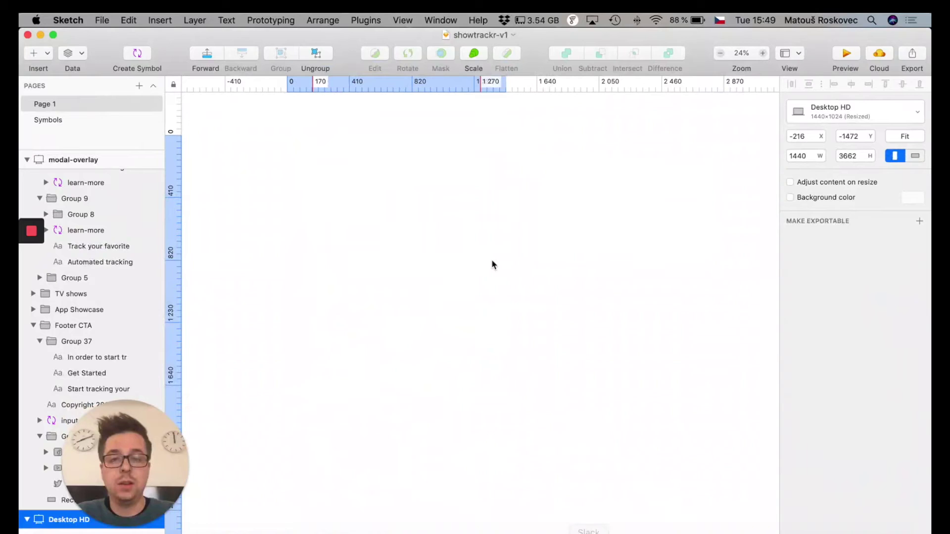
# Sync the Desktop HD artboard via Plugins > Avocode > Sync Selected Artboards.
pyautogui.hscroll(1, 500, 245)
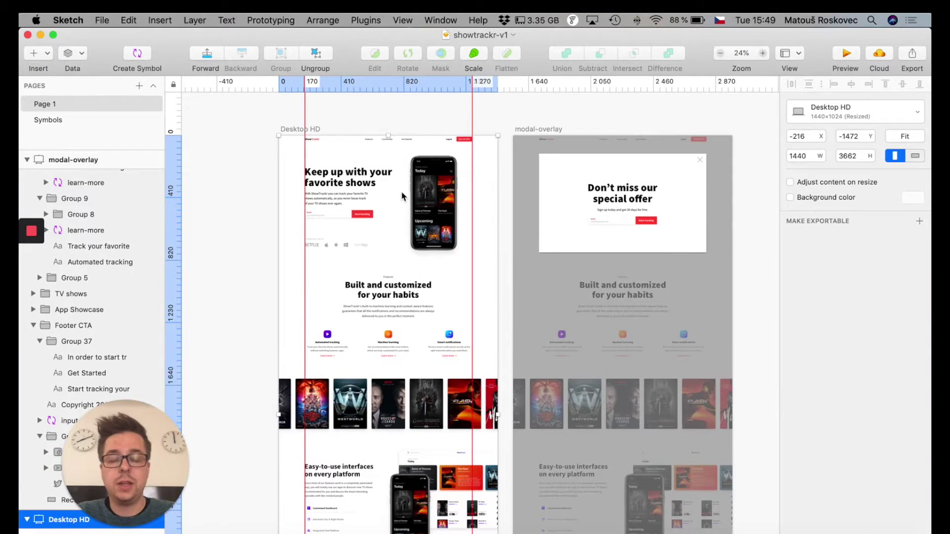
pyautogui.hscroll(3, 402, 196)
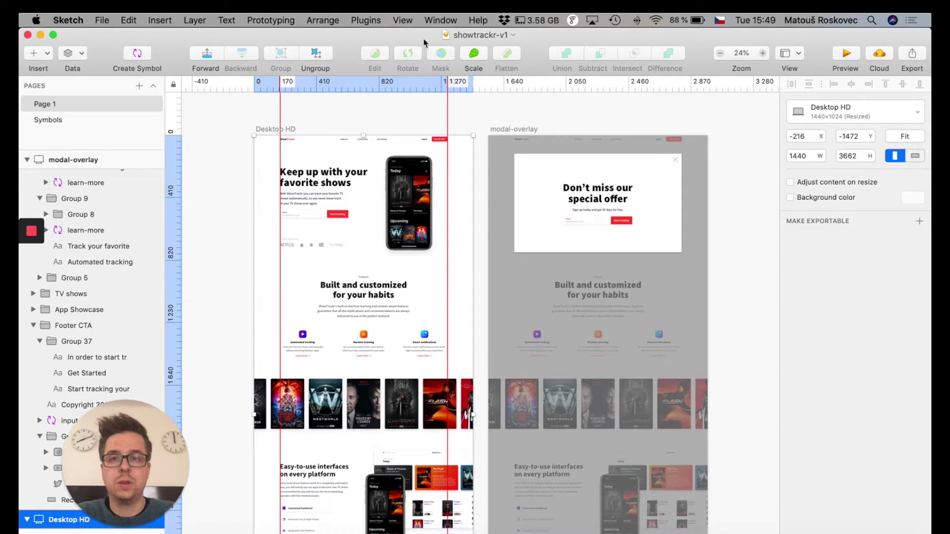
pyautogui.click(361, 20)
pyautogui.moveTo(381, 37)
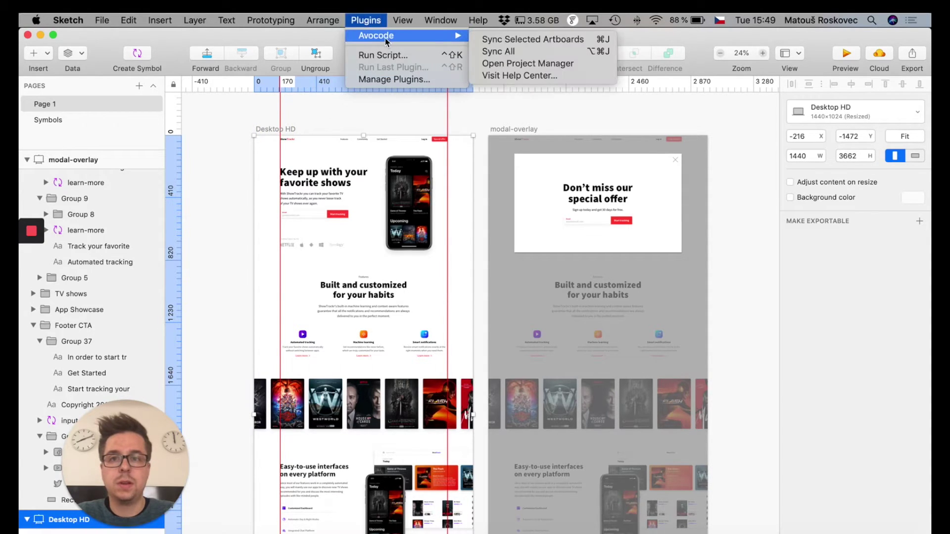
pyautogui.click(521, 41)
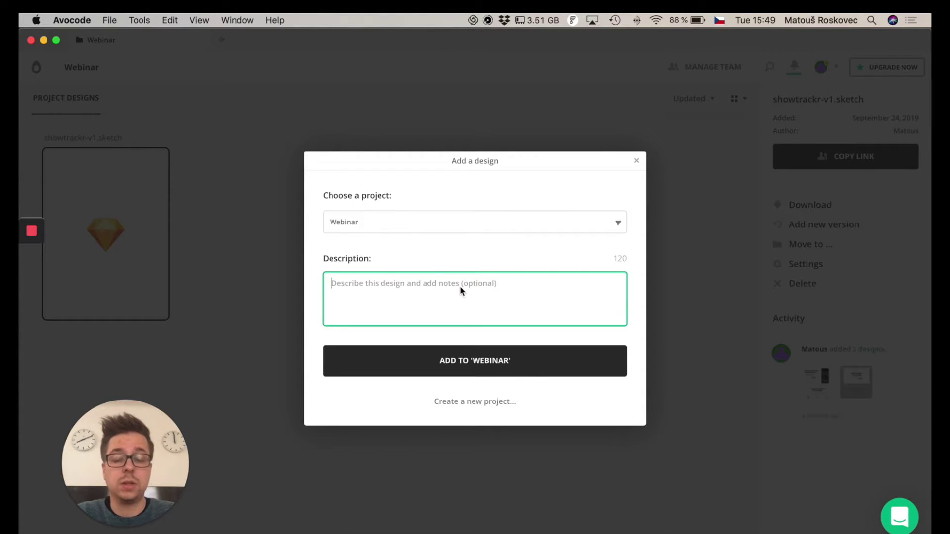
# Keep Webinar selected and add the synced Desktop HD design to it.
pyautogui.click(474, 363)
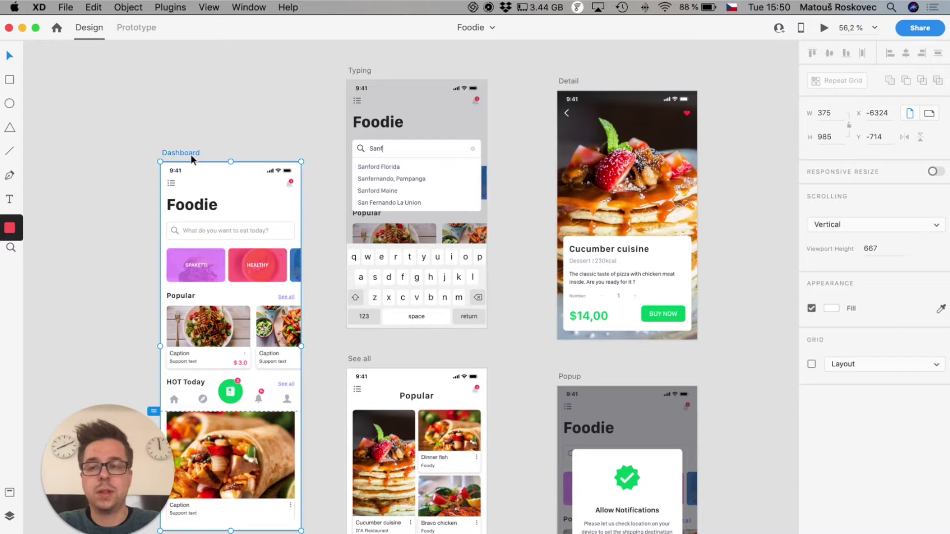
# Export the Foodie artboards to Avocode through File > Export > Avocode.
pyautogui.click(66, 7)
pyautogui.moveTo(117, 186)
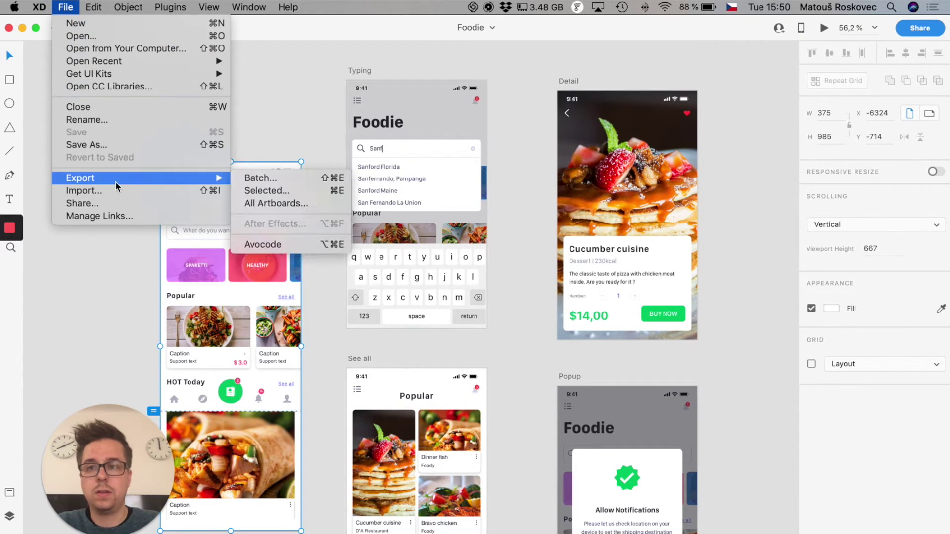
pyautogui.click(268, 245)
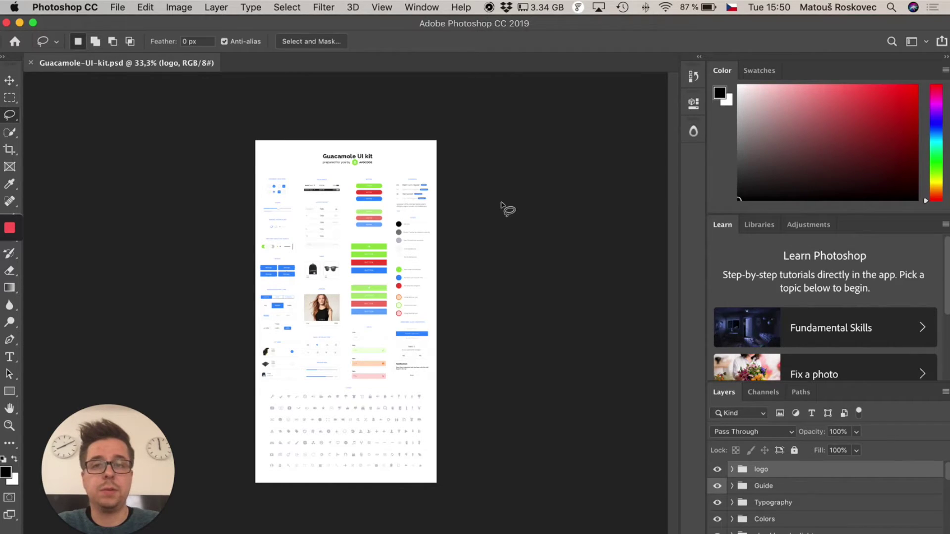
# Open the Avocode panel from Window > Extensions in Photoshop.
pyautogui.click(423, 9)
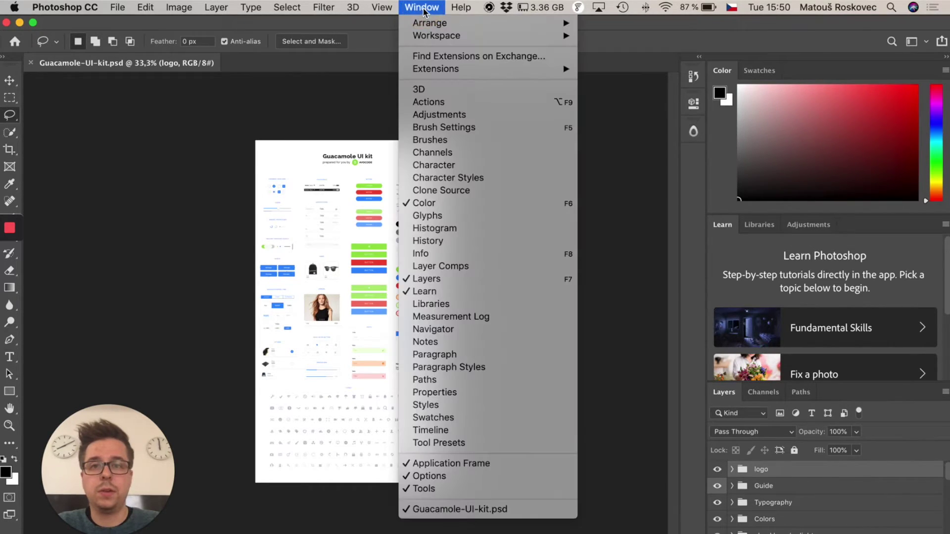
pyautogui.moveTo(559, 70)
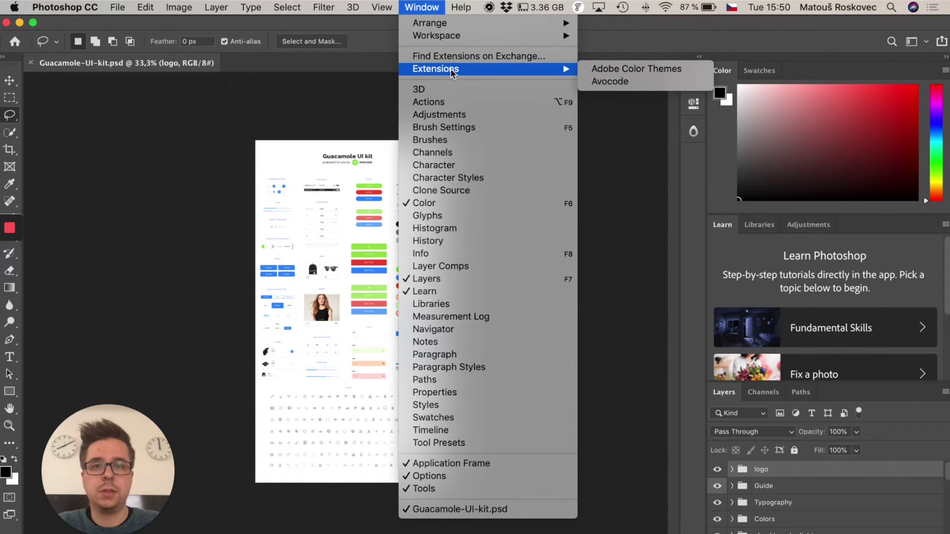
pyautogui.click(620, 82)
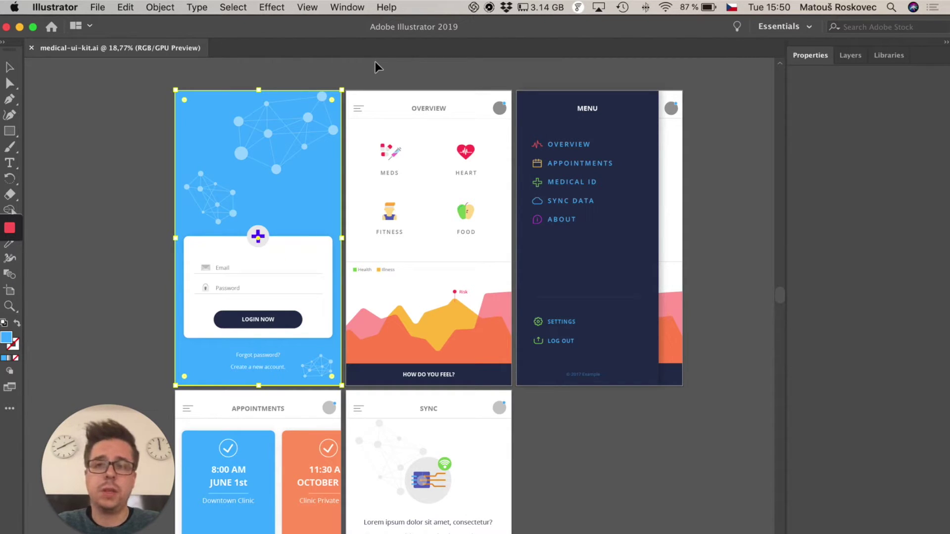
# Reveal the Avocode extension under Illustrator's Window > Extensions menu.
pyautogui.click(352, 10)
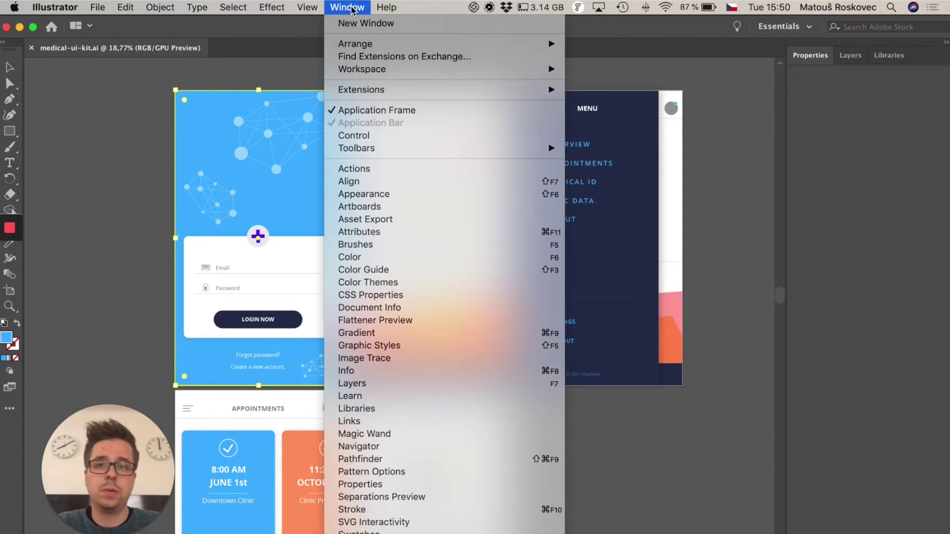
pyautogui.moveTo(401, 90)
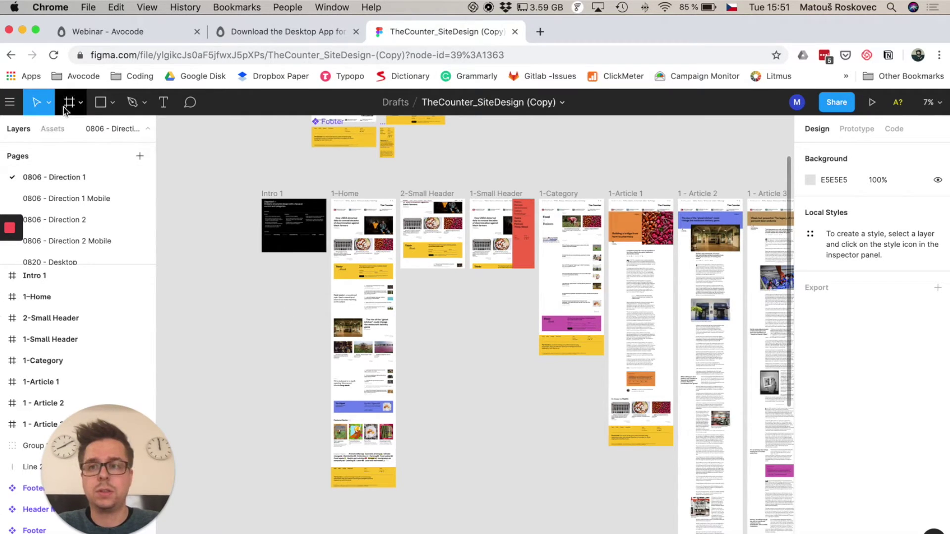
# Turn on the Avocode integration from Figma's Integrations menu and dismiss the notice.
pyautogui.click(11, 105)
pyautogui.moveTo(77, 331)
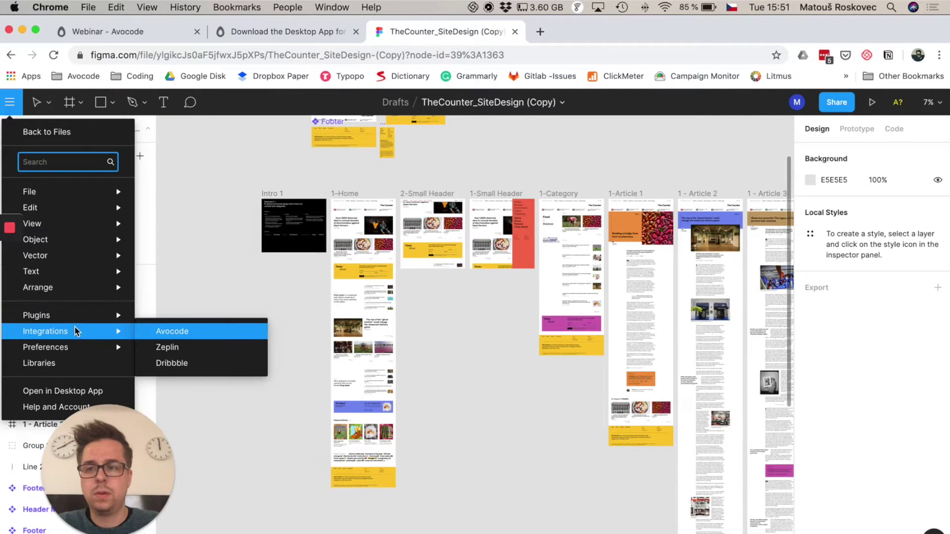
pyautogui.click(171, 331)
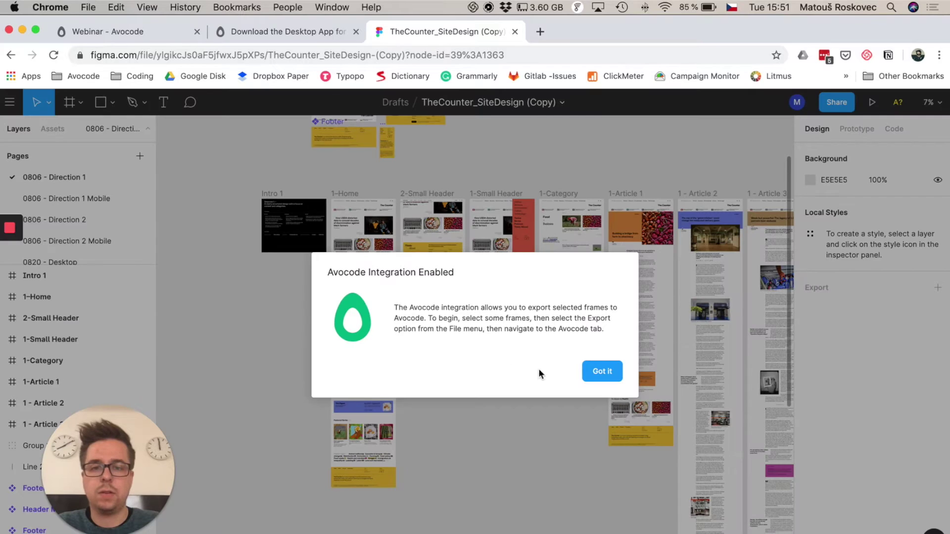
pyautogui.click(603, 372)
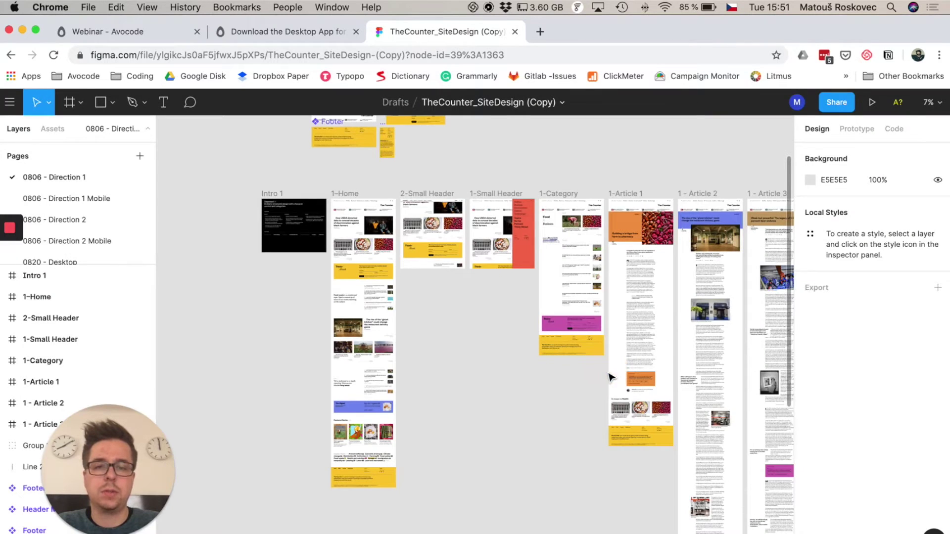
# Export the 2-Small Header, 1-Small Header and 1-Category frames in Avocode format.
pyautogui.click(431, 198)
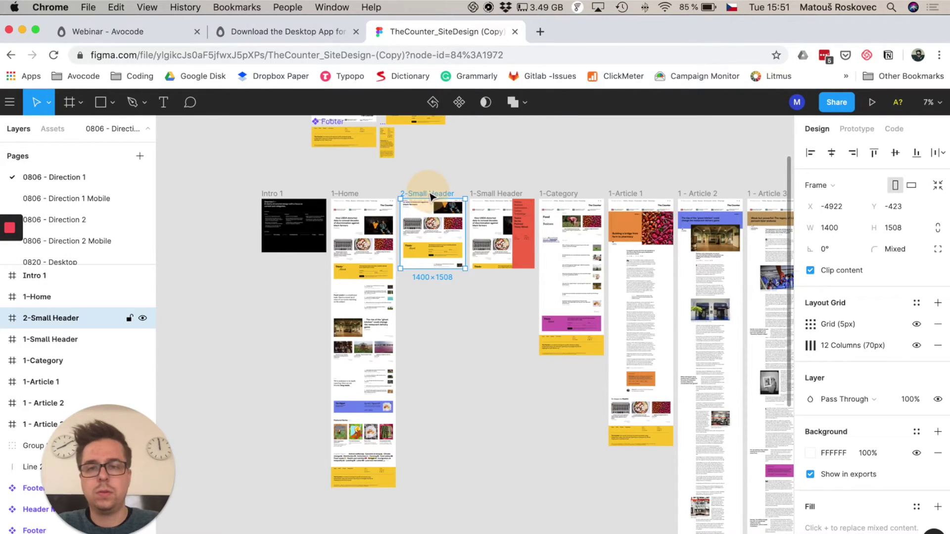
pyautogui.keyDown('shift'); pyautogui.click(501, 193); pyautogui.keyUp('shift')
pyautogui.keyDown('shift'); pyautogui.click(558, 194); pyautogui.keyUp('shift')
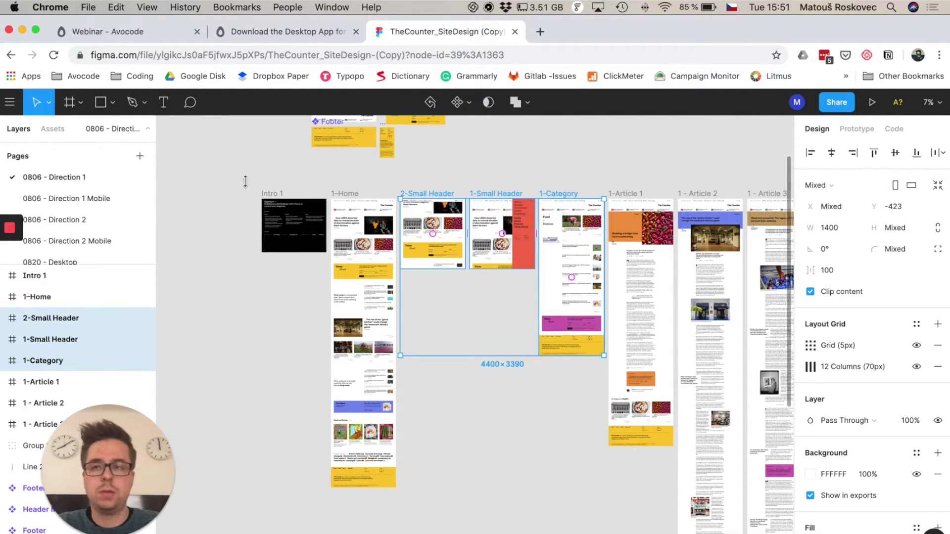
pyautogui.click(13, 103)
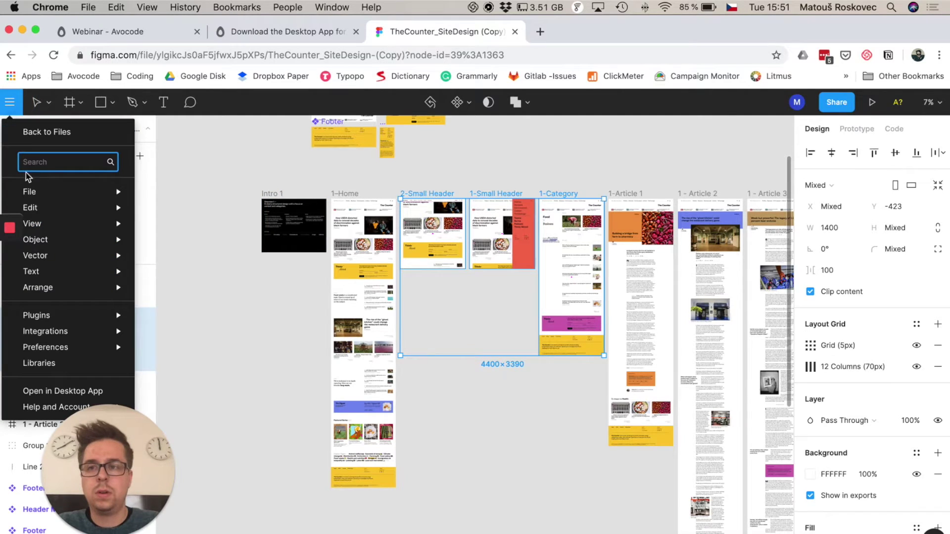
pyautogui.moveTo(31, 191)
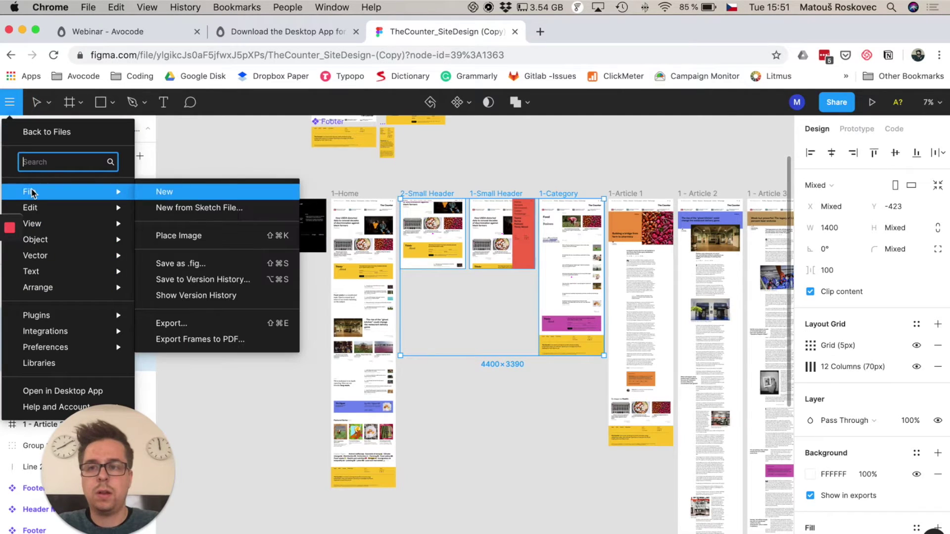
pyautogui.click(182, 326)
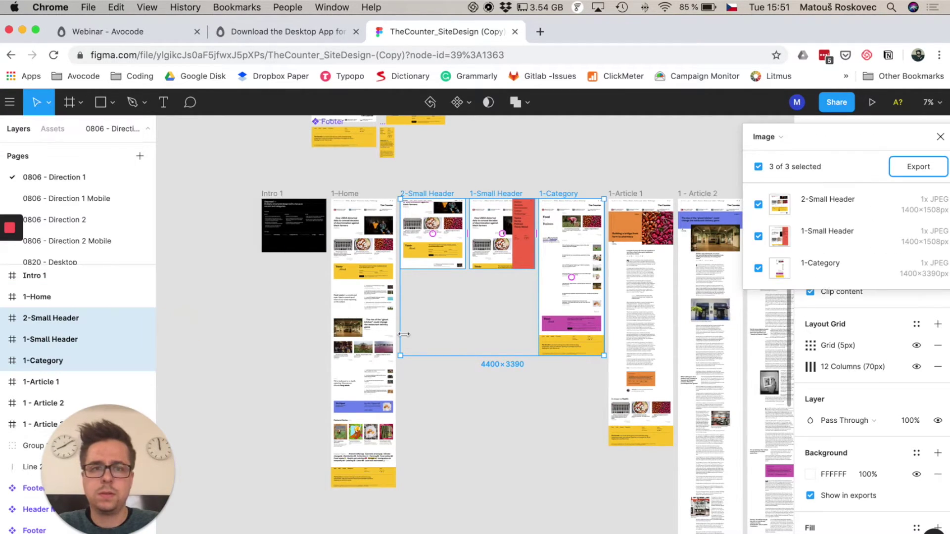
pyautogui.click(790, 139)
pyautogui.click(786, 157)
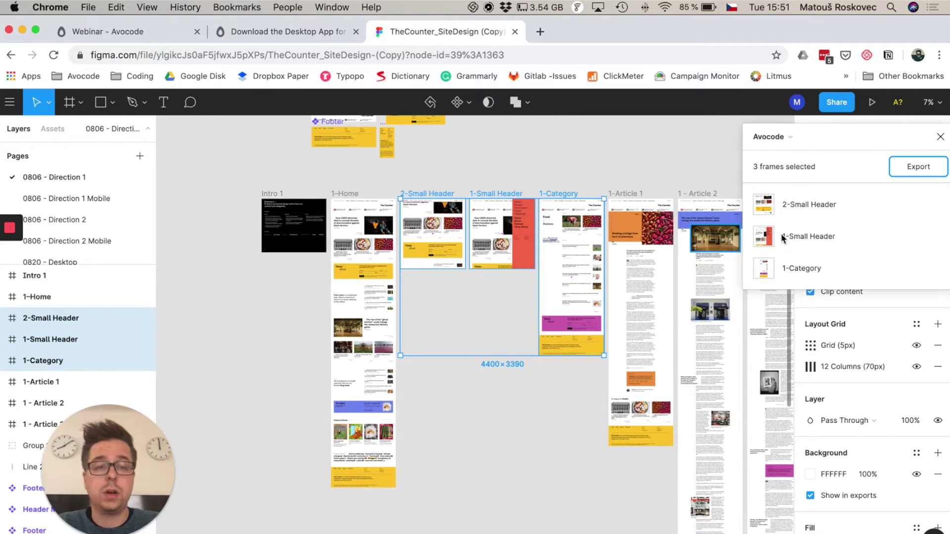
pyautogui.click(914, 167)
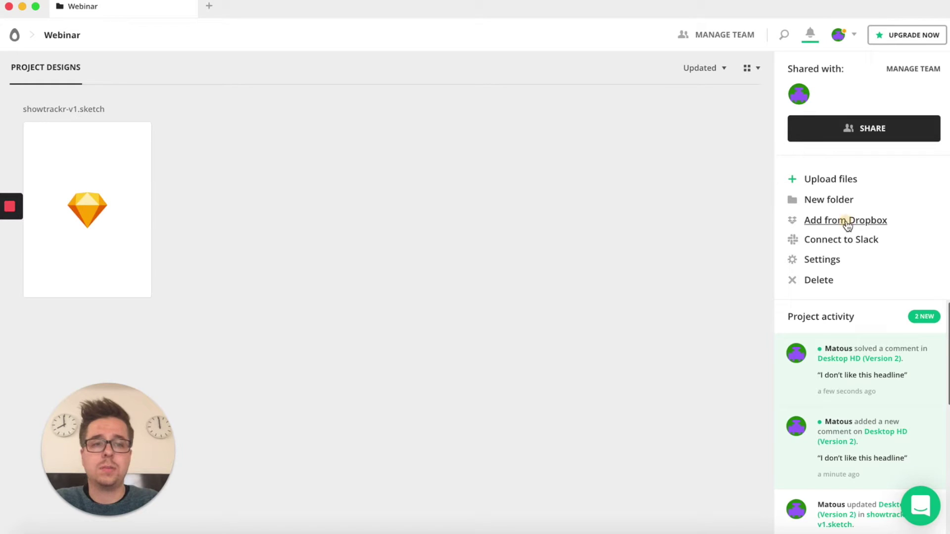
# Start adding a design to the Webinar project from Dropbox.
pyautogui.click(847, 223)
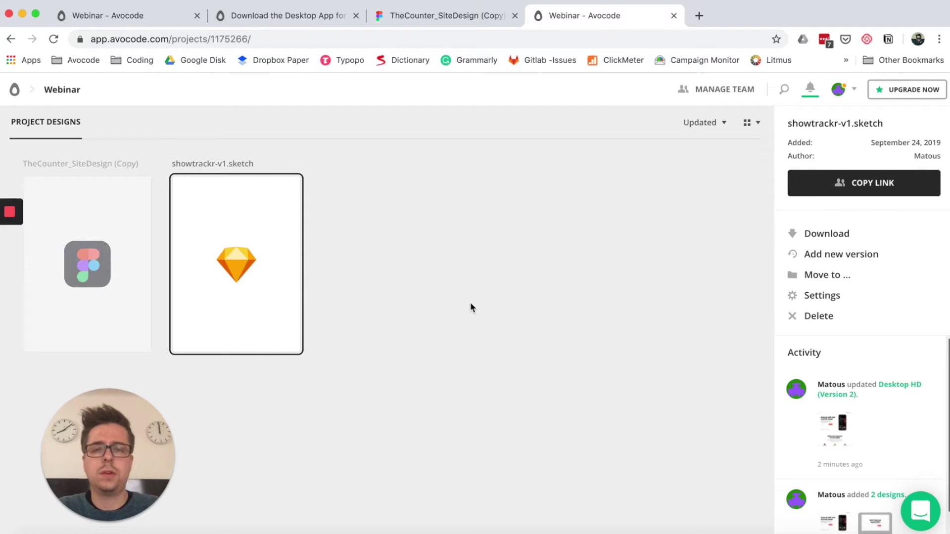
# Open the Desktop HD design of showtrackr-v1.sketch for inspection.
pyautogui.click(269, 249)
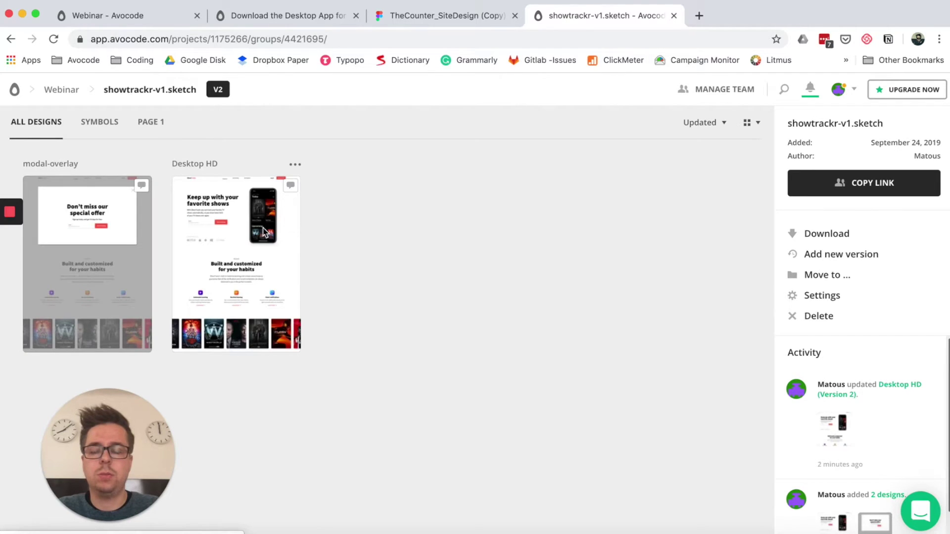
pyautogui.click(260, 225)
pyautogui.doubleClick(260, 225)
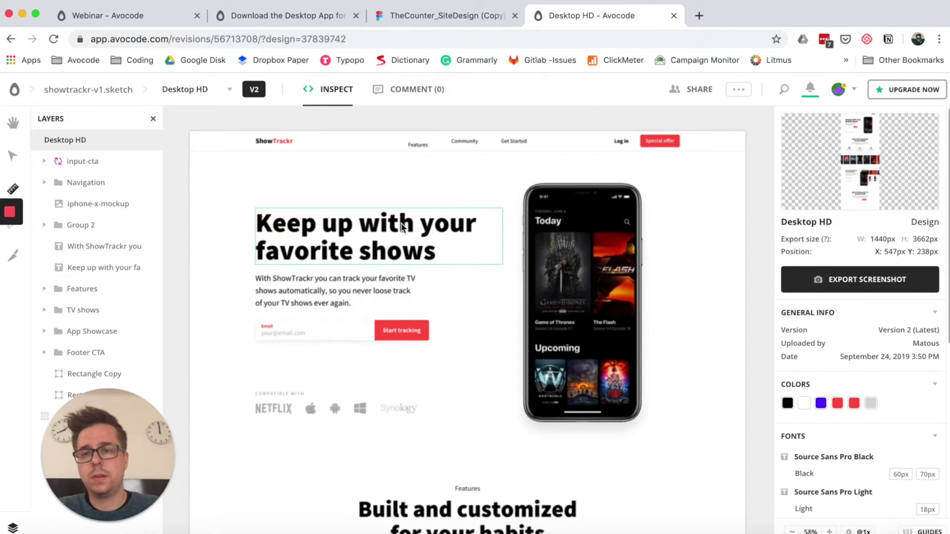
# View the 'Keep up with your favorite shows' headline styles as list and CSS, then copy its text.
pyautogui.click(402, 228)
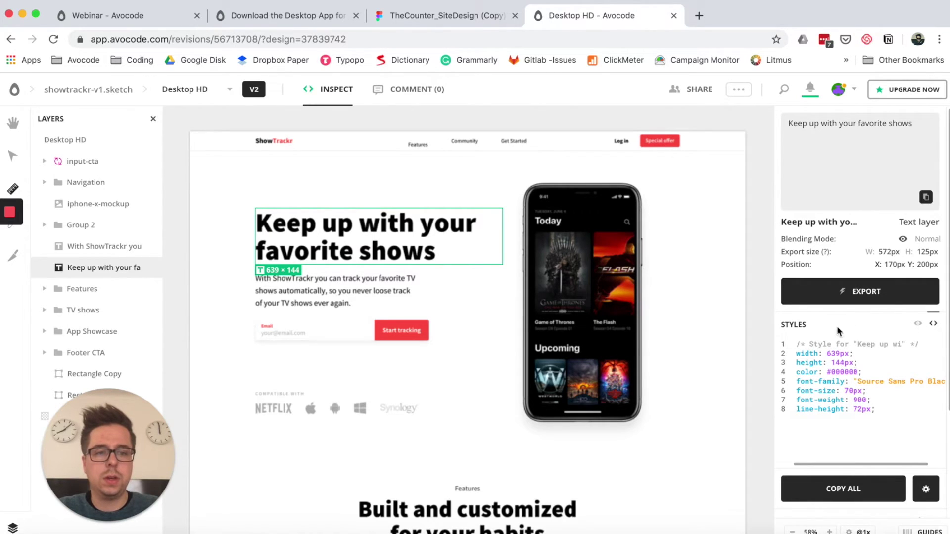
pyautogui.click(918, 324)
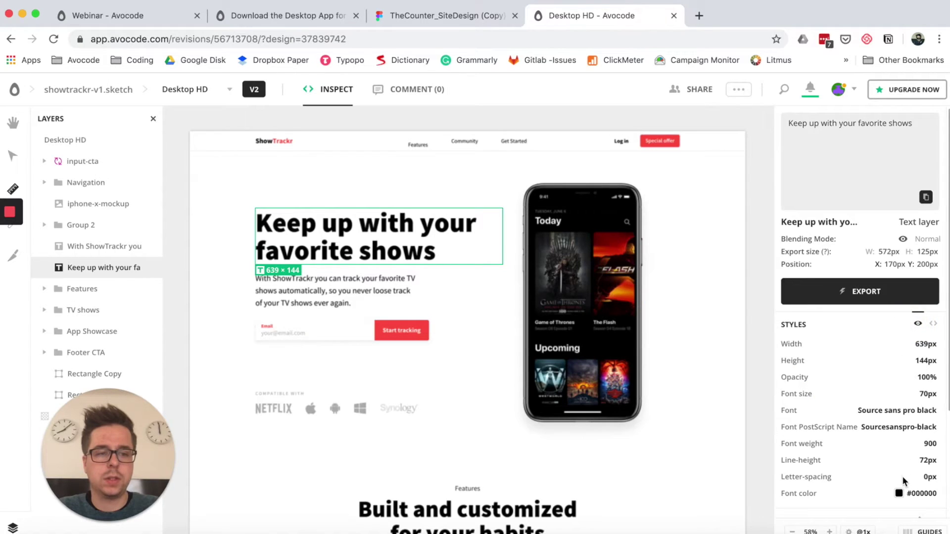
pyautogui.click(933, 324)
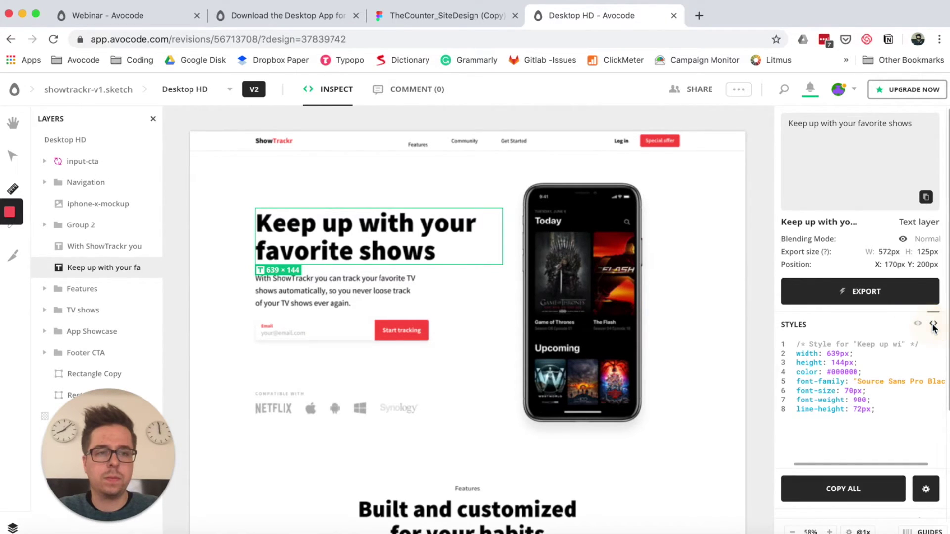
pyautogui.click(385, 228)
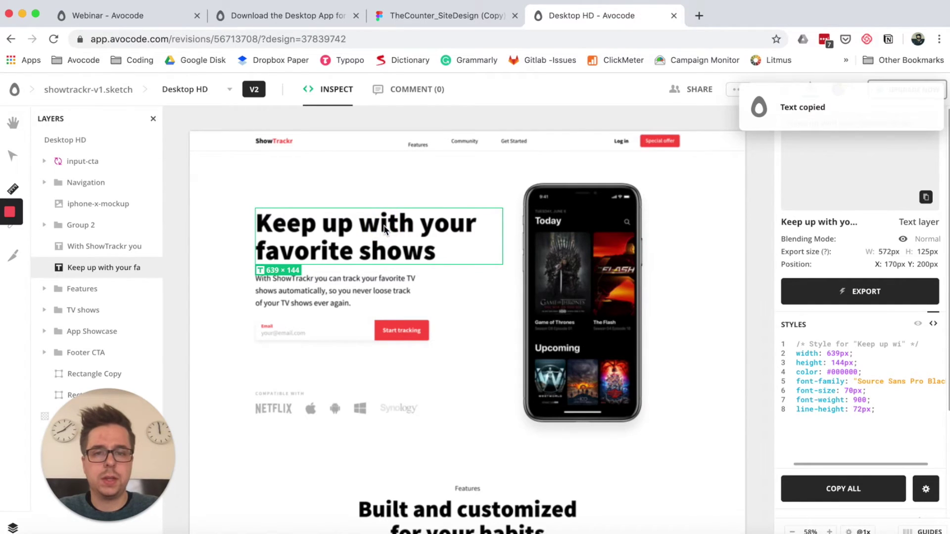
# Select the iphone-x-mockup image and set its export scale to 1x.
pyautogui.click(585, 276)
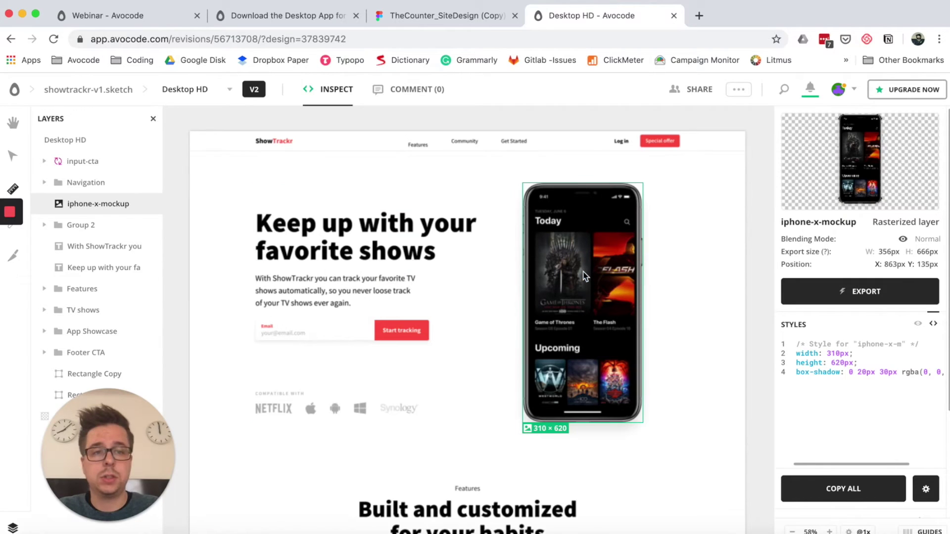
pyautogui.press('e')
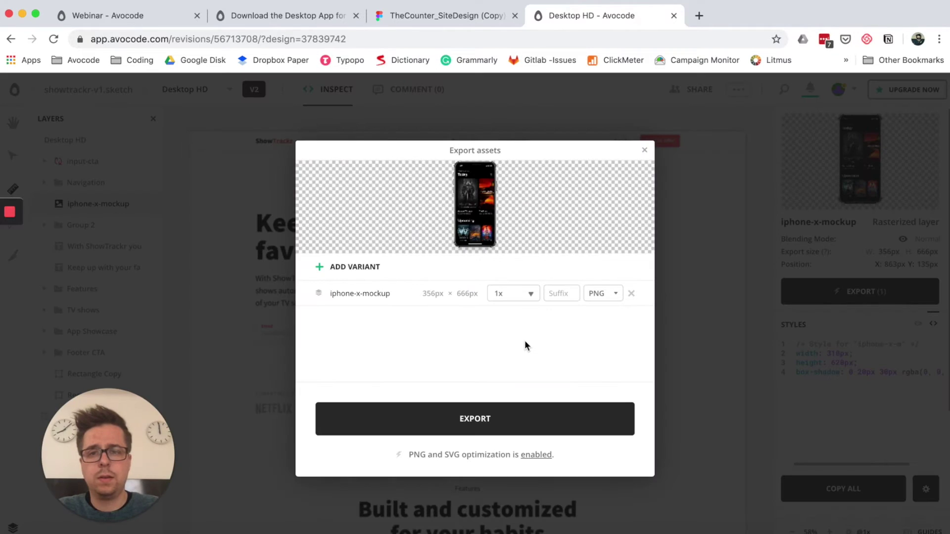
pyautogui.click(374, 292)
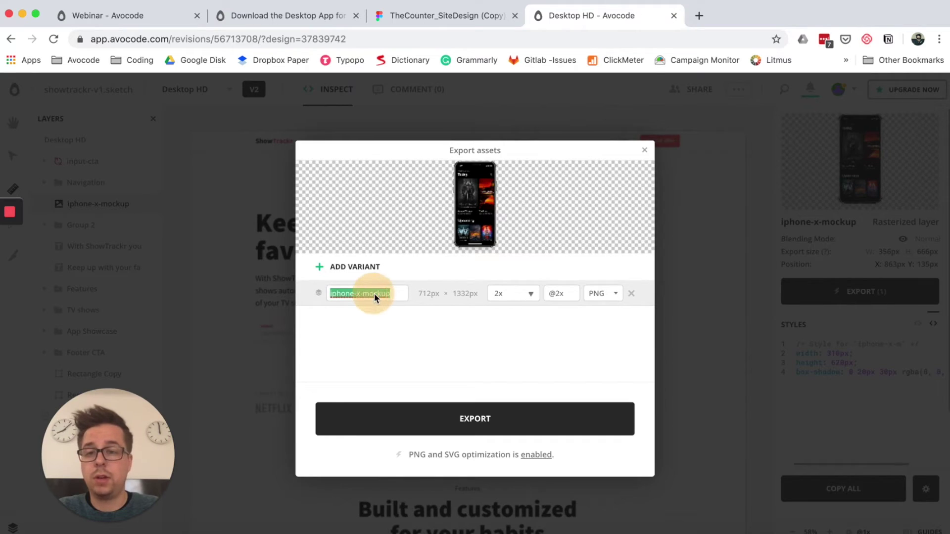
pyautogui.click(532, 299)
pyautogui.click(504, 345)
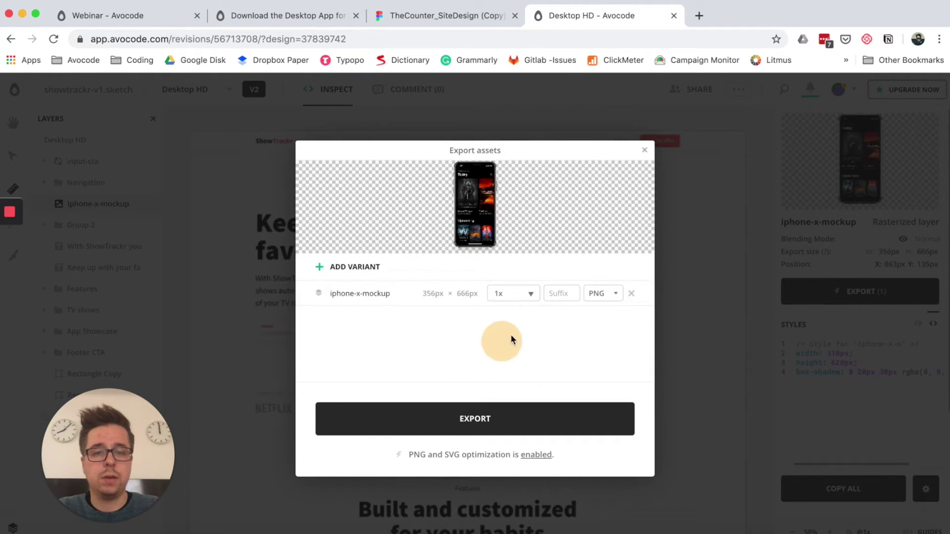
# Keep PNG format, add 2x and 3x variants, and export all three.
pyautogui.click(613, 297)
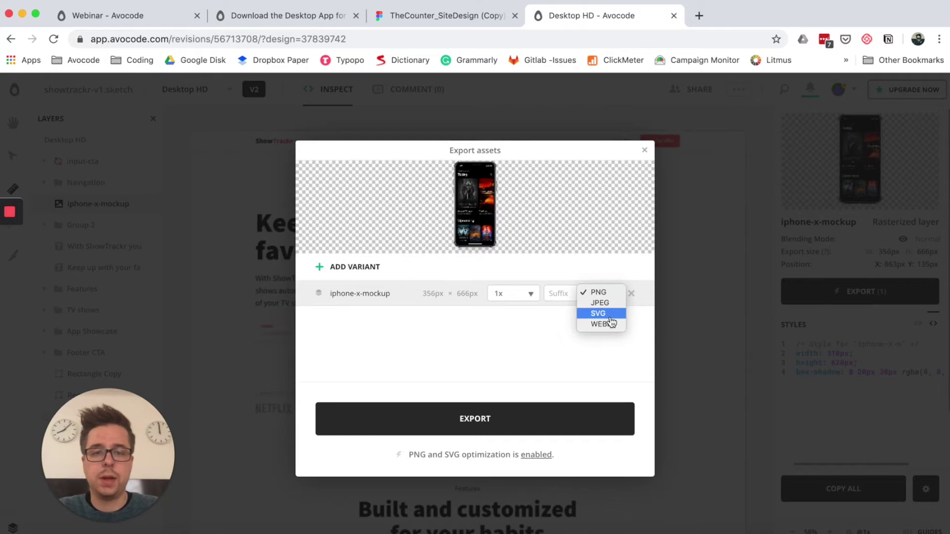
pyautogui.click(417, 347)
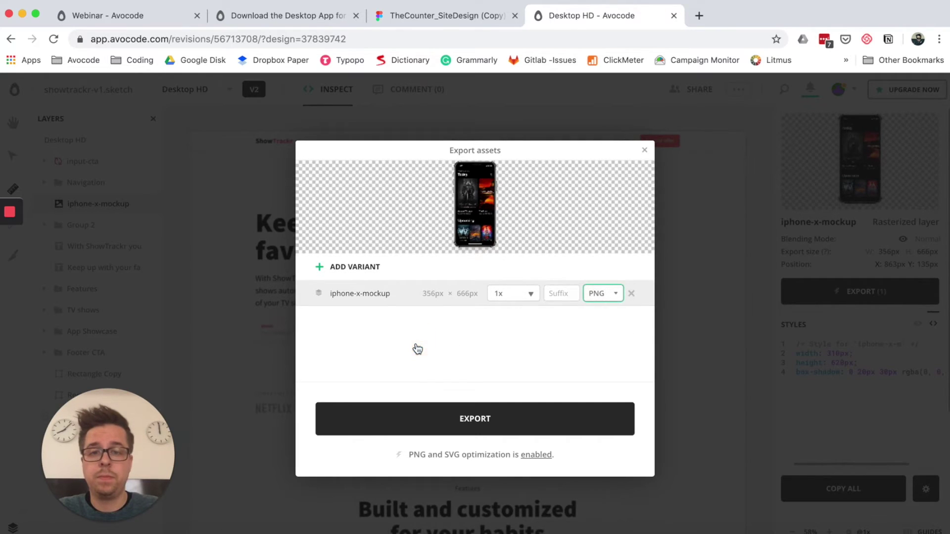
pyautogui.click(353, 268)
pyautogui.click(354, 271)
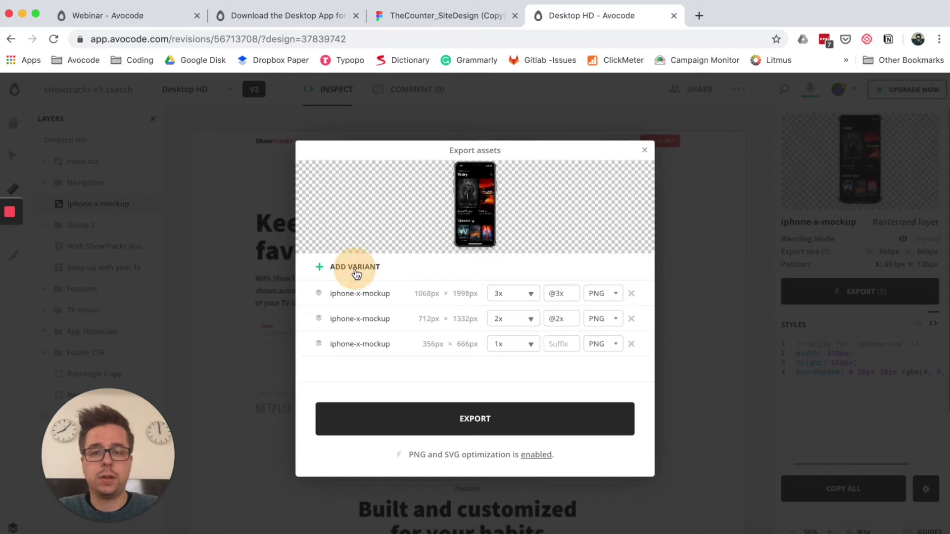
pyautogui.click(468, 426)
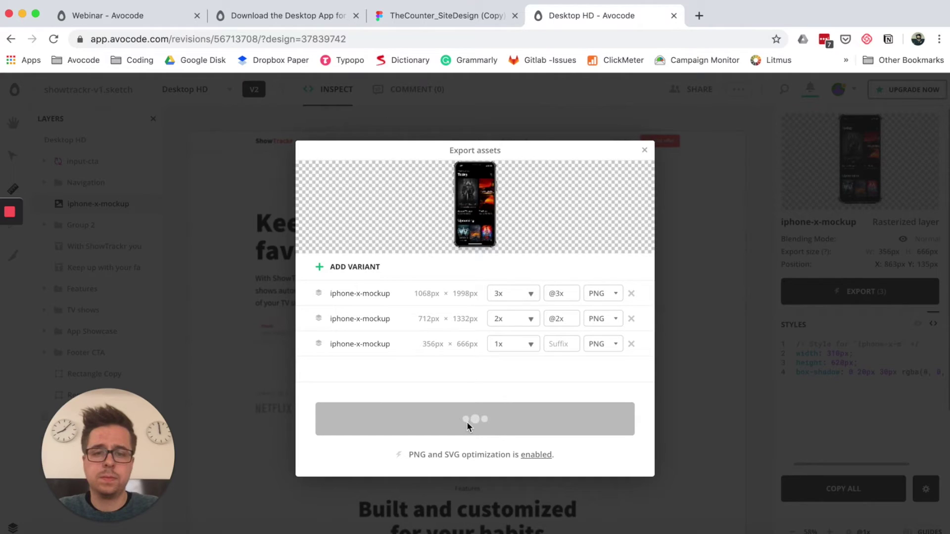
# Close the export dialog and inspect the hero paragraph and headline text styles.
pyautogui.click(646, 148)
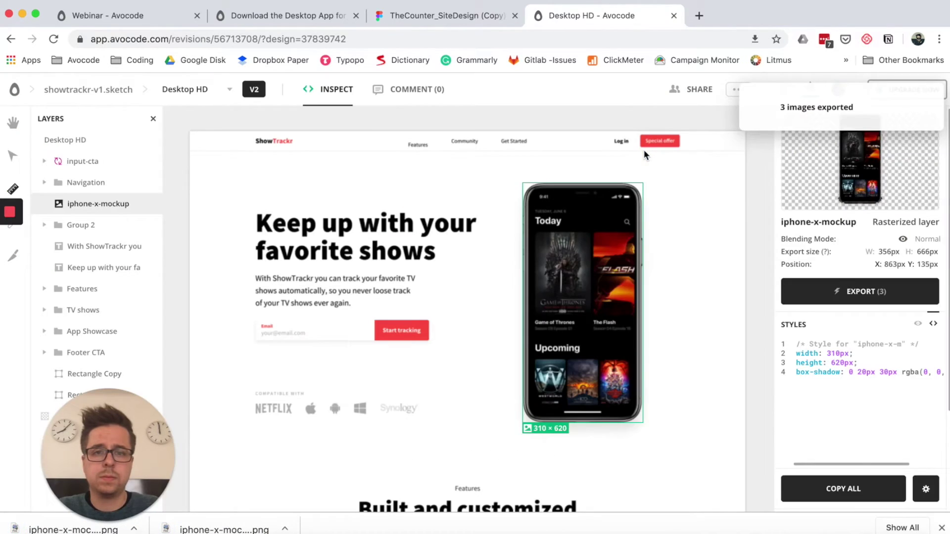
pyautogui.click(646, 154)
pyautogui.click(336, 278)
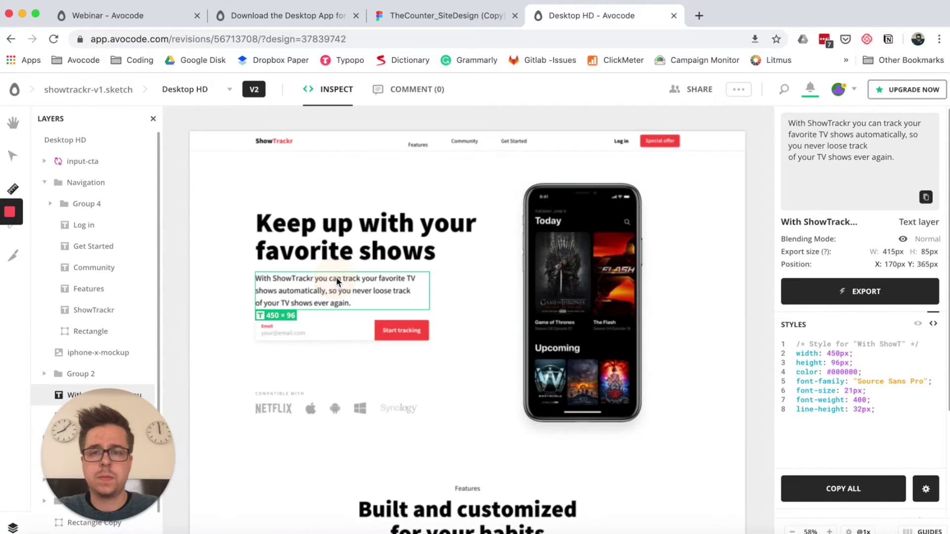
pyautogui.click(373, 232)
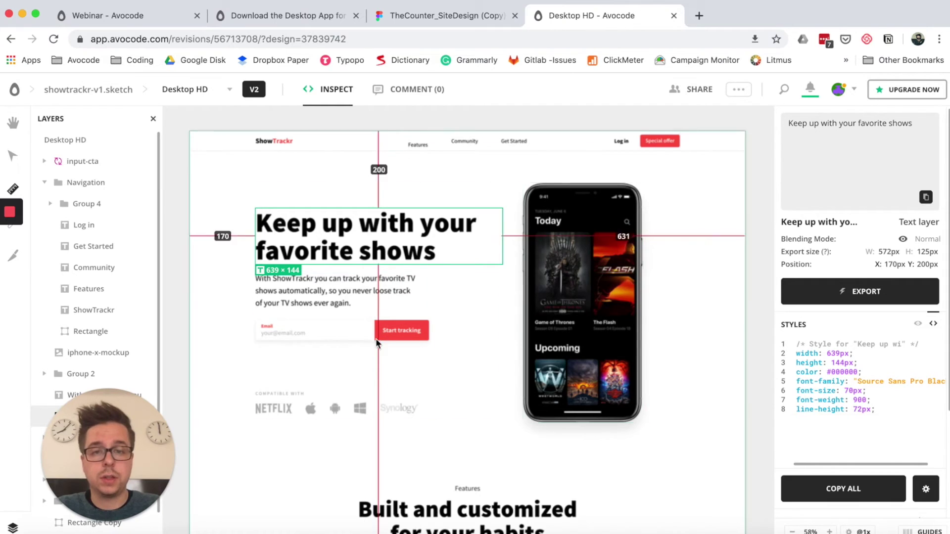
# Scroll down the Desktop HD page to the Easy-to-use interfaces section.
pyautogui.scroll(-5, 494, 417)
pyautogui.scroll(5, 494, 417)
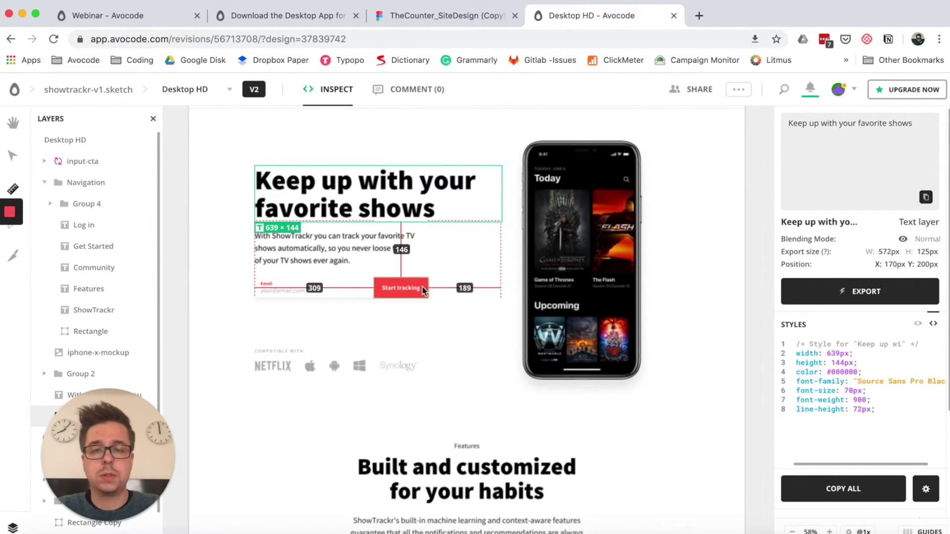
pyautogui.scroll(-6, 390, 399)
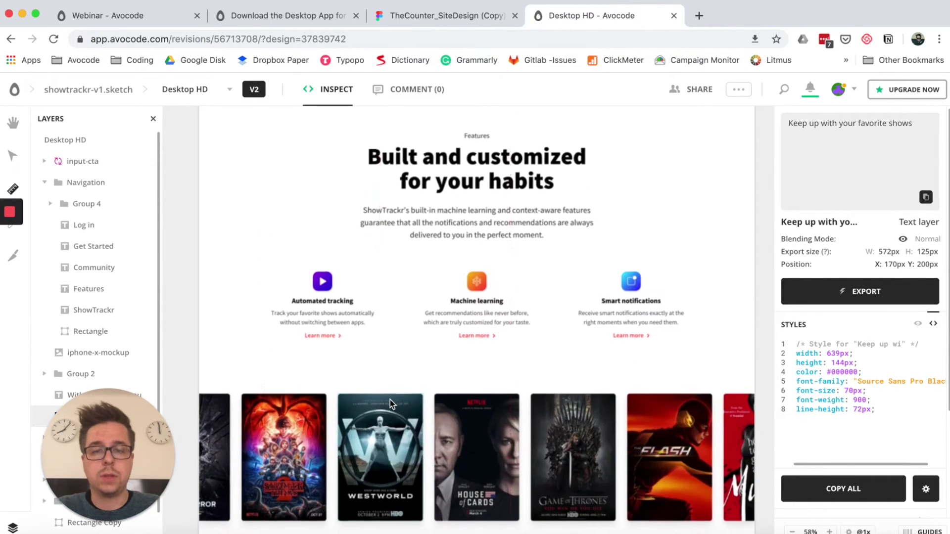
pyautogui.scroll(-8, 390, 399)
pyautogui.scroll(-6, 390, 403)
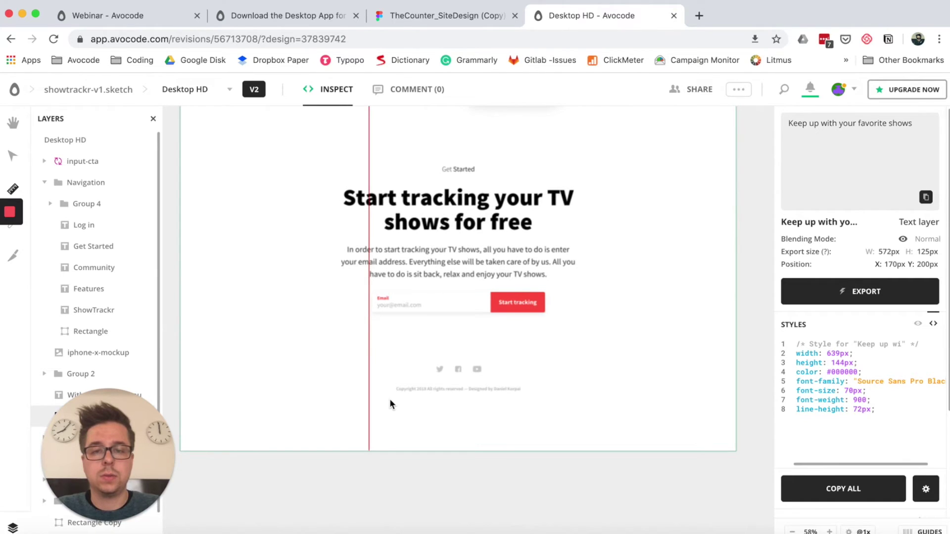
pyautogui.scroll(10, 390, 404)
# Multi-select the phone mockup, desktop screenshot and heading (1439 × 684), then select a poster.
pyautogui.scroll(-1, 297, 377)
pyautogui.click(498, 369)
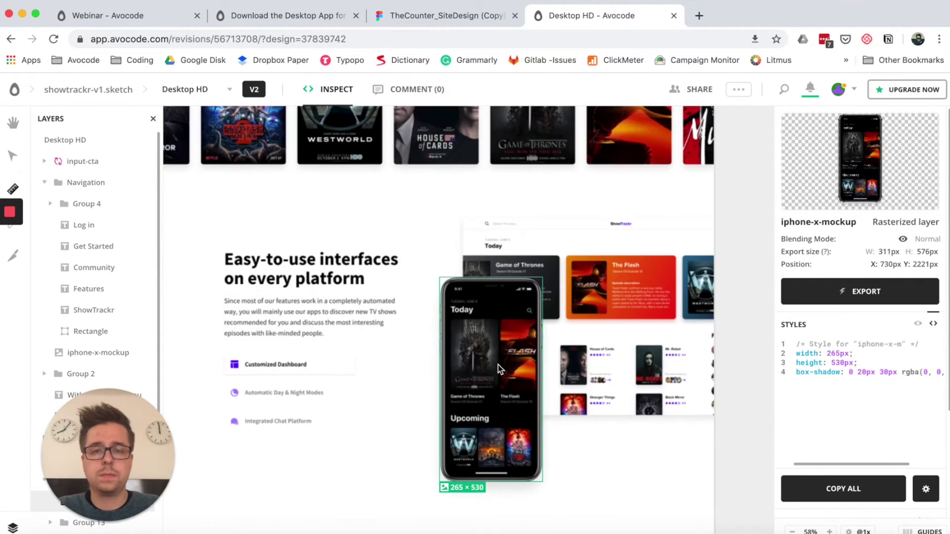
pyautogui.keyDown('shift'); pyautogui.click(651, 323); pyautogui.keyUp('shift')
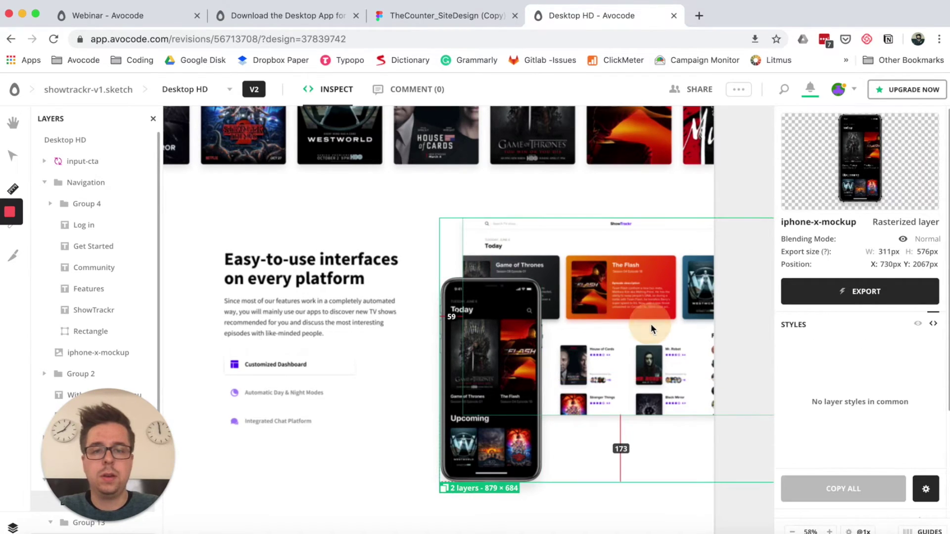
pyautogui.keyDown('shift'); pyautogui.click(339, 259); pyautogui.keyUp('shift')
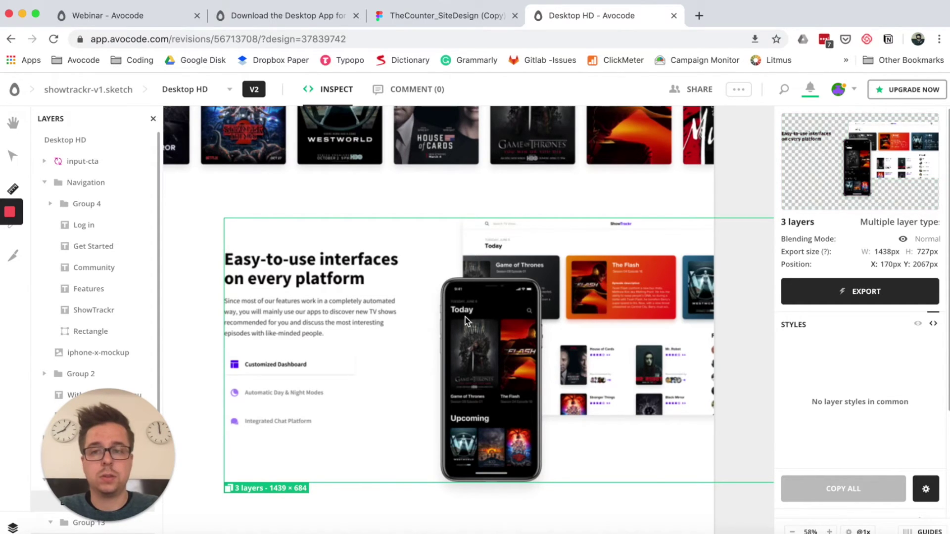
pyautogui.click(401, 203)
pyautogui.scroll(-3, 457, 353)
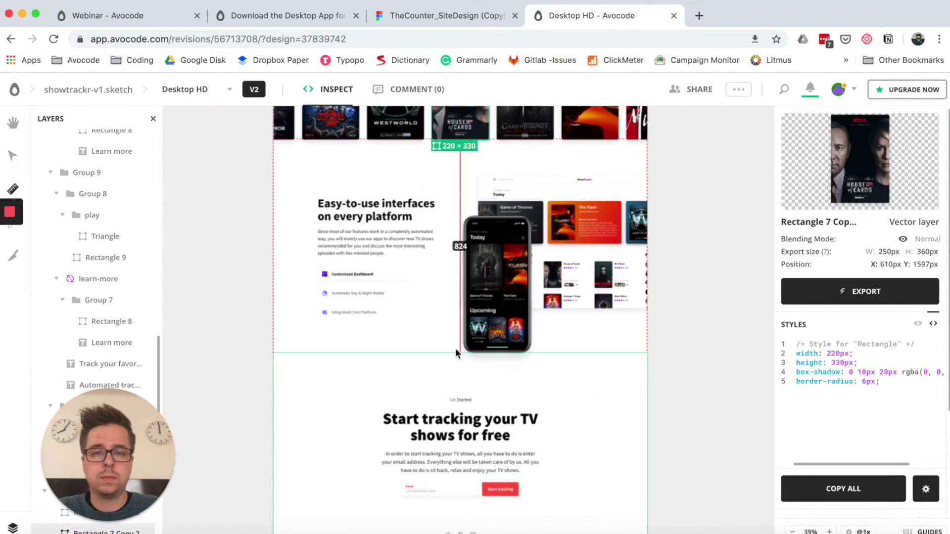
# Hide the web-app-mockup layer, then select the white page background rectangle.
pyautogui.click(547, 282)
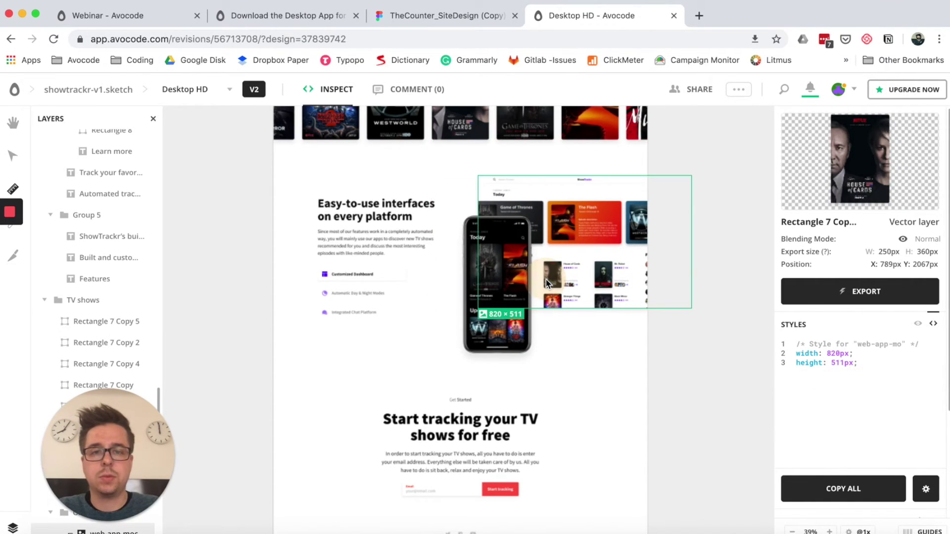
pyautogui.scroll(-5, 82, 329)
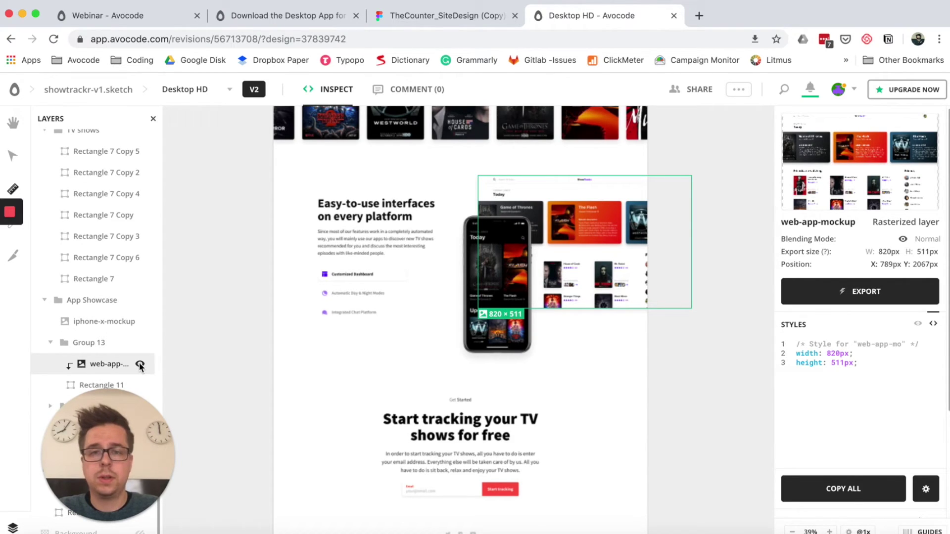
pyautogui.click(140, 365)
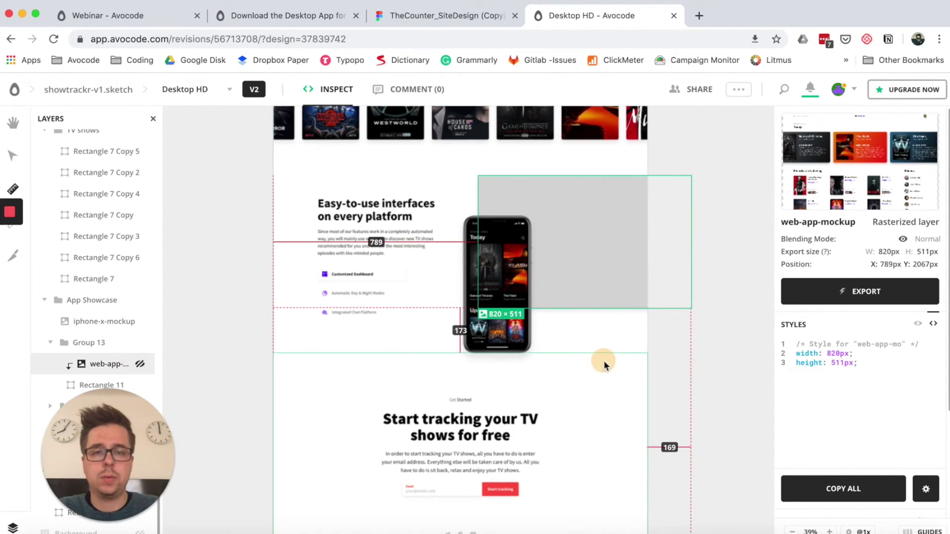
pyautogui.click(604, 361)
# Marquee-select the three feature blocks in the Easy-to-use section.
pyautogui.click(588, 233)
pyautogui.scroll(5, 402, 203)
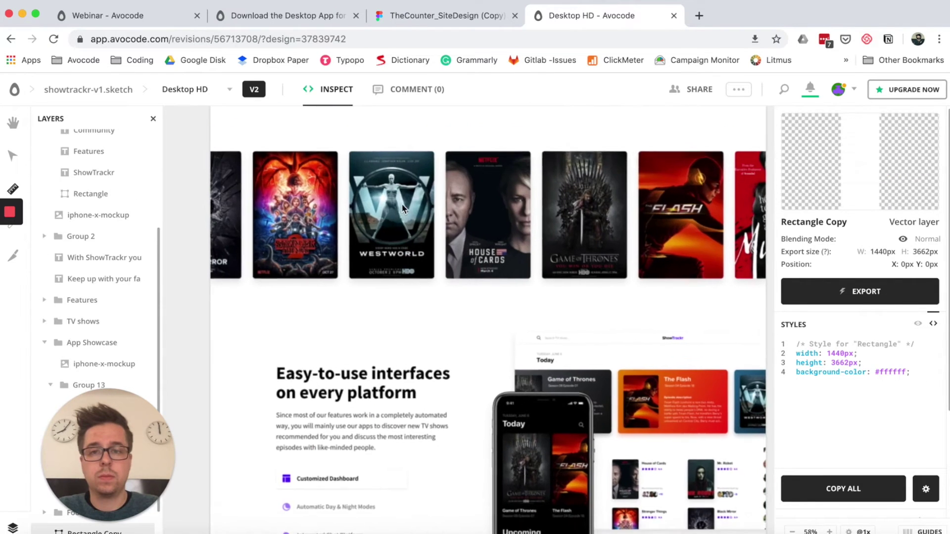
pyautogui.scroll(5, 402, 204)
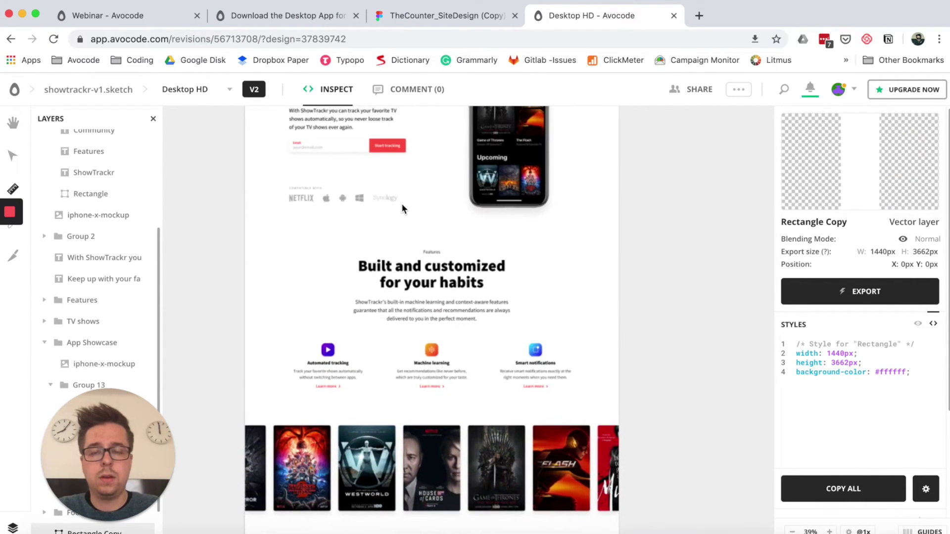
pyautogui.click(295, 325)
pyautogui.moveTo(295, 325); pyautogui.dragTo(592, 402)
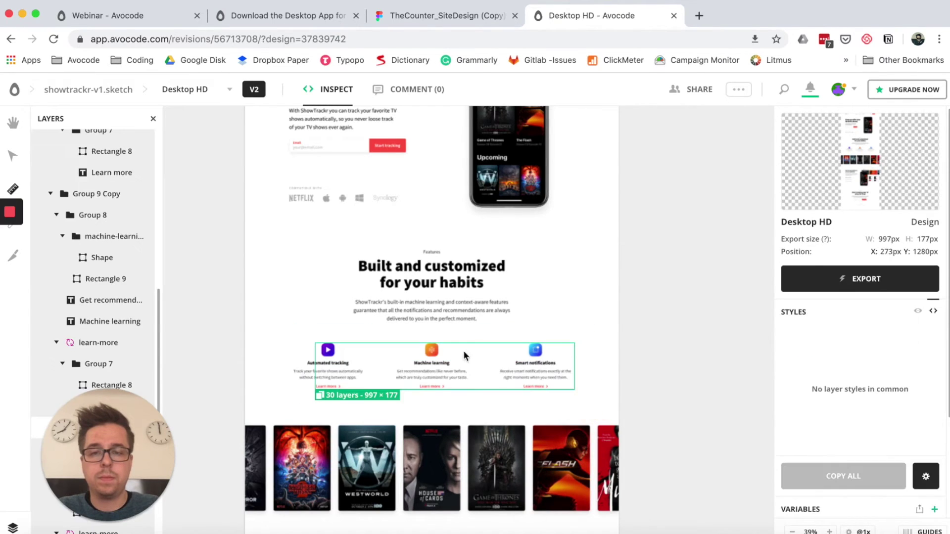
pyautogui.click(266, 261)
# Check the 50 × 50 feature icons and 350 px spacing, then select the Easy-to-use heading.
pyautogui.scroll(4, 113, 196)
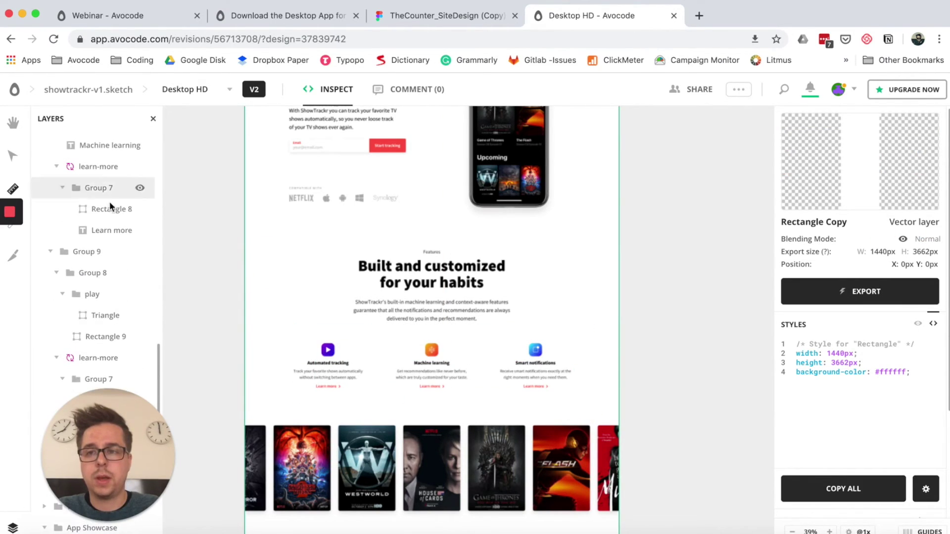
pyautogui.click(78, 252)
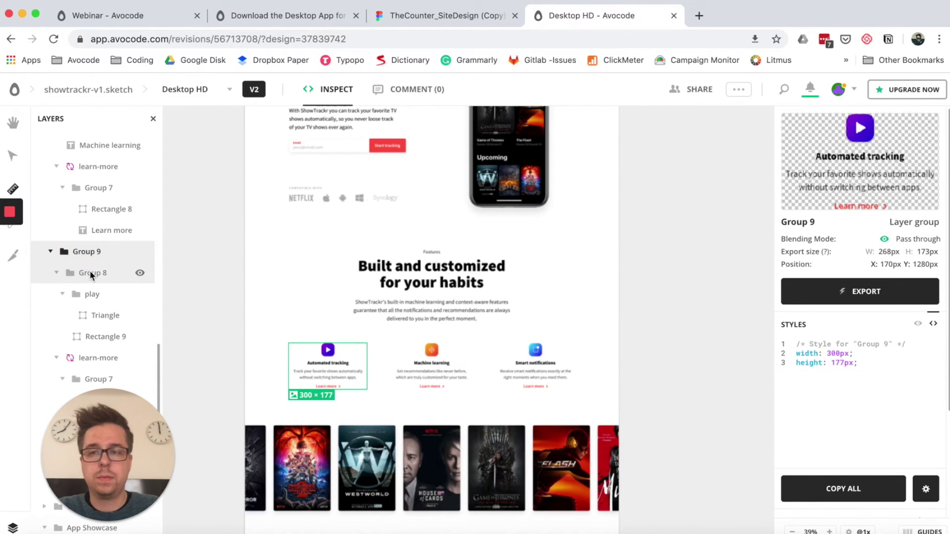
pyautogui.click(90, 273)
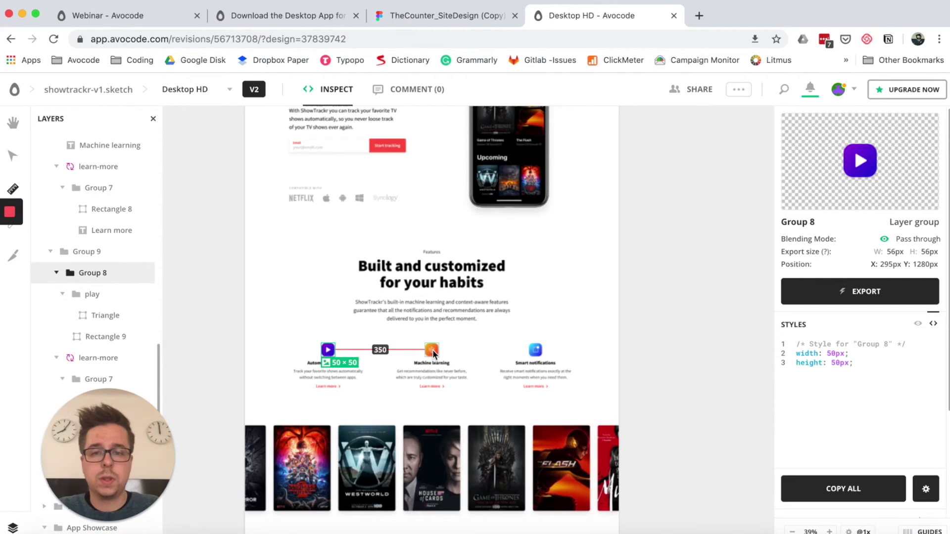
pyautogui.scroll(2, 432, 350)
pyautogui.scroll(-2, 432, 349)
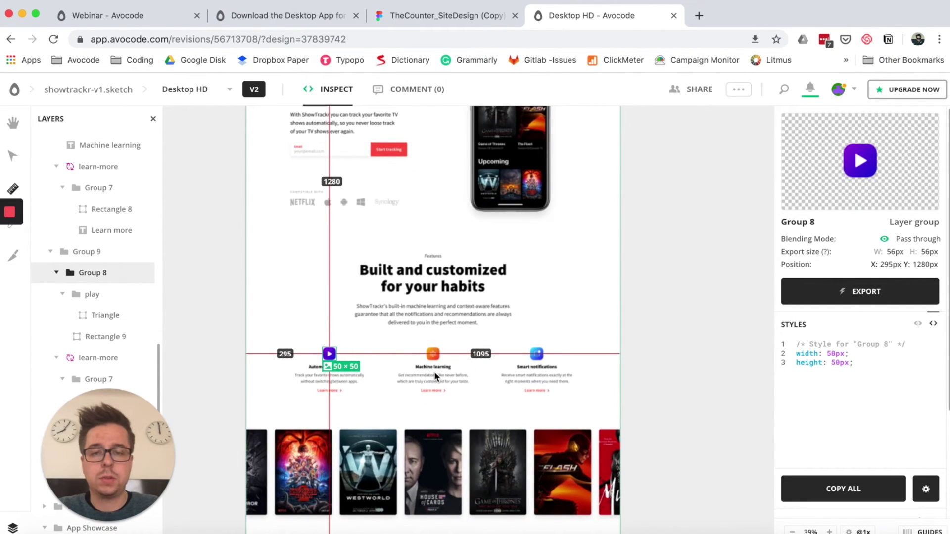
pyautogui.click(443, 286)
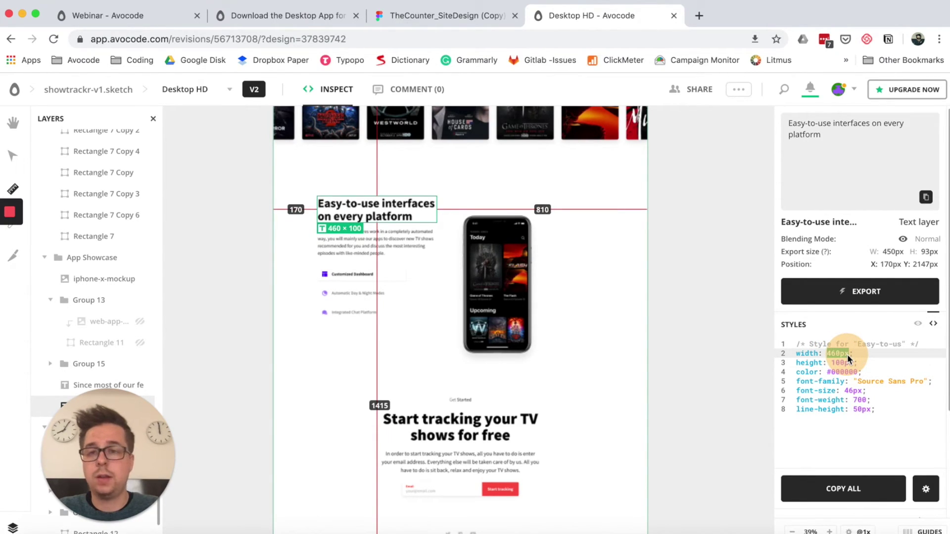
# Copy the heading's 460px width value and style code lines 2 through 7.
pyautogui.click(848, 354)
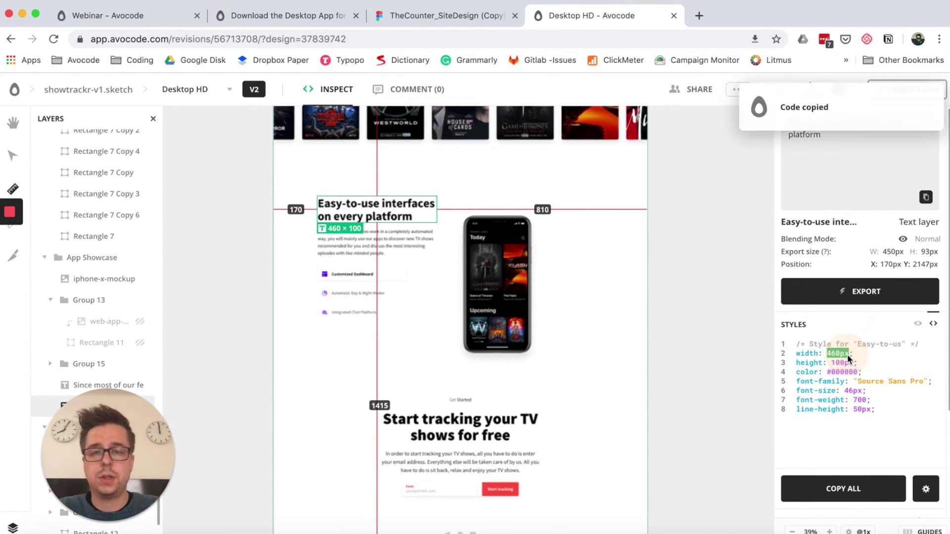
pyautogui.click(784, 355)
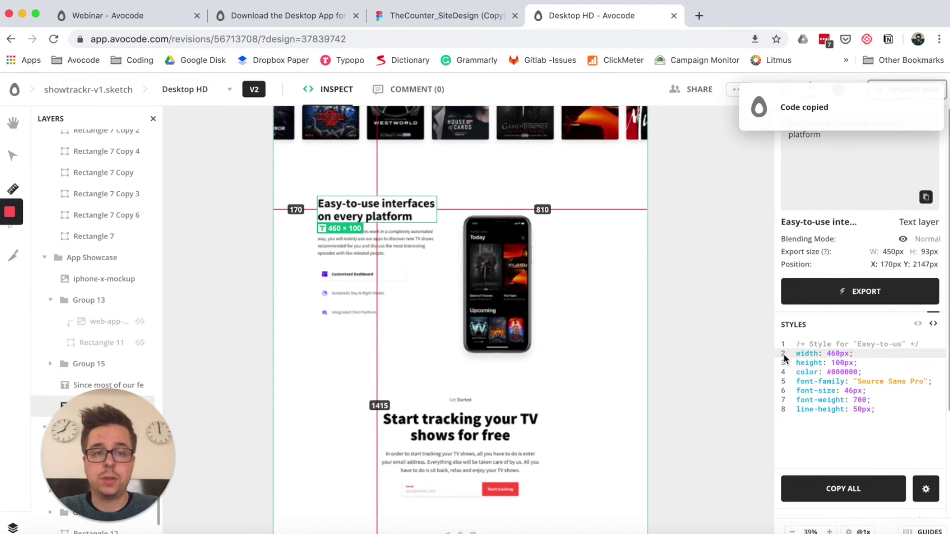
pyautogui.moveTo(784, 355); pyautogui.dragTo(783, 410)
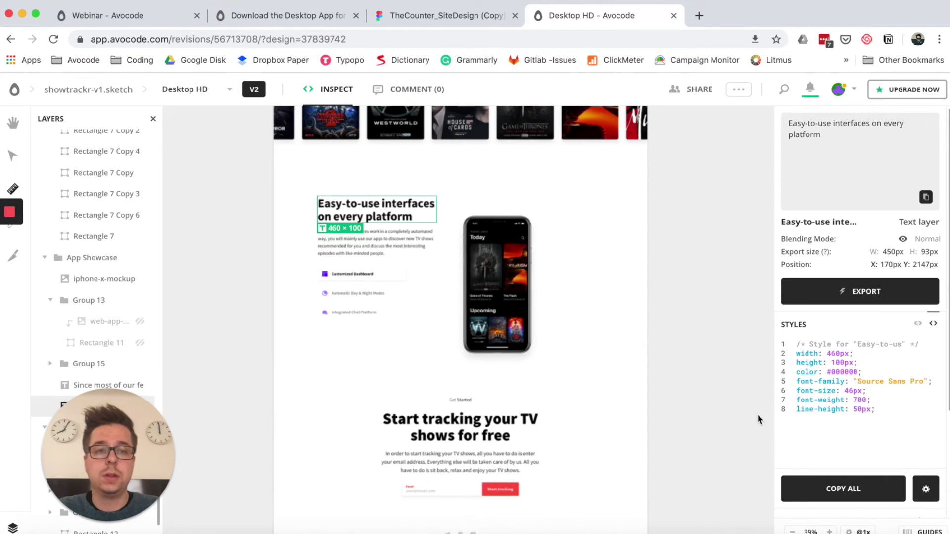
# Switch the generated code to Swift, then open Code Settings preferences.
pyautogui.click(927, 491)
pyautogui.scroll(-2, 834, 470)
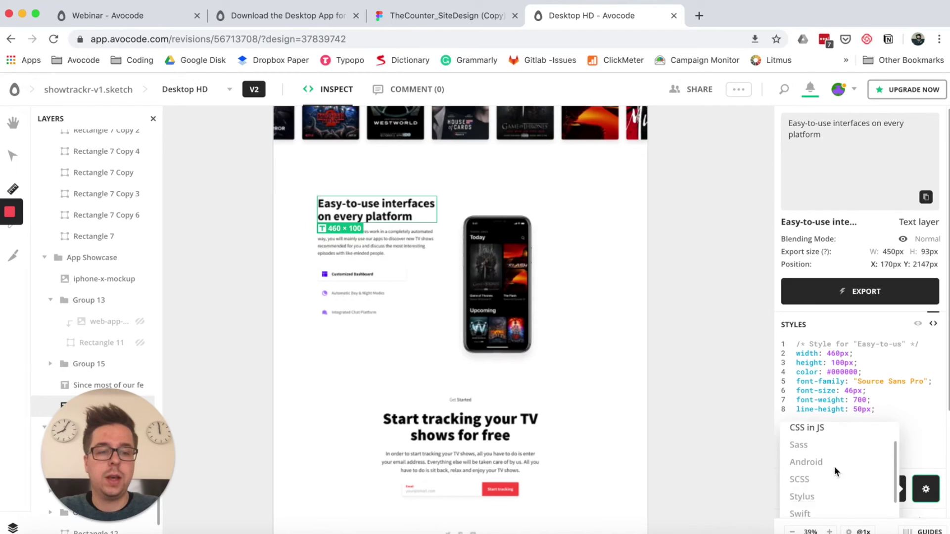
pyautogui.scroll(-2, 834, 471)
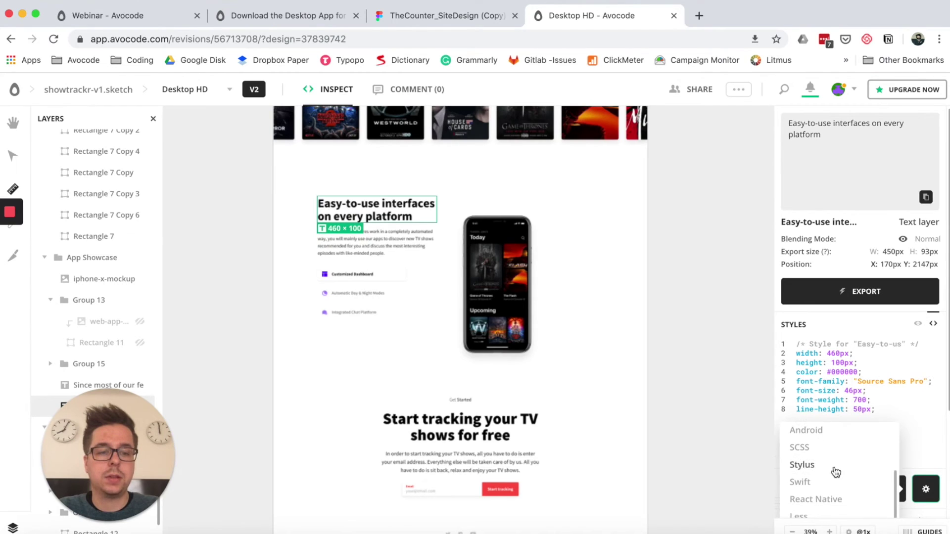
pyautogui.click(803, 485)
pyautogui.click(915, 434)
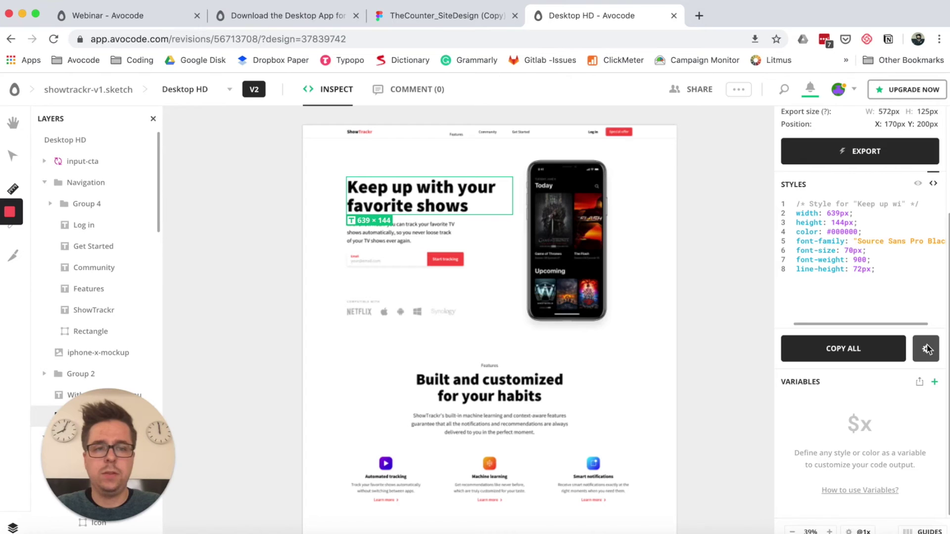
pyautogui.click(926, 350)
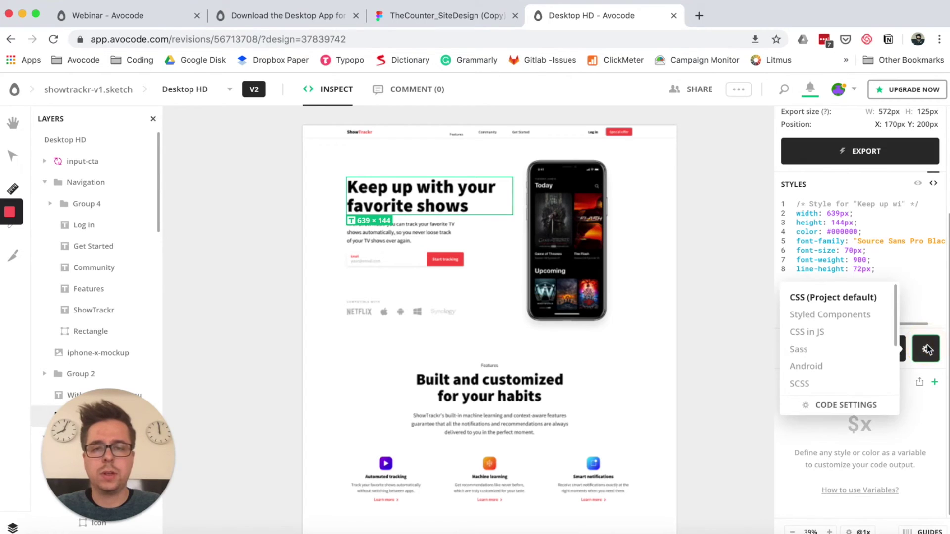
pyautogui.click(844, 405)
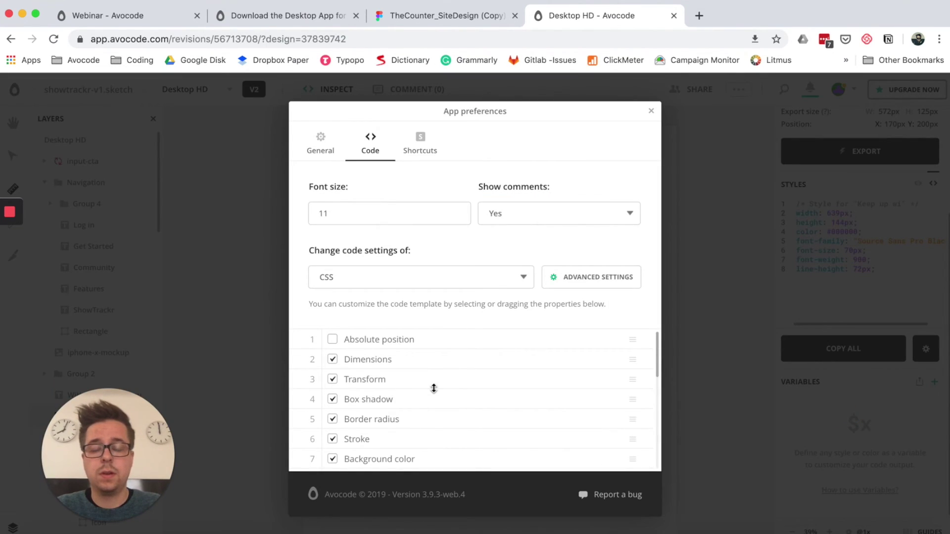
# Switch the interface theme to Dark, then back to Light, in General preferences.
pyautogui.scroll(-3, 434, 388)
pyautogui.scroll(-2, 433, 388)
pyautogui.scroll(6, 434, 388)
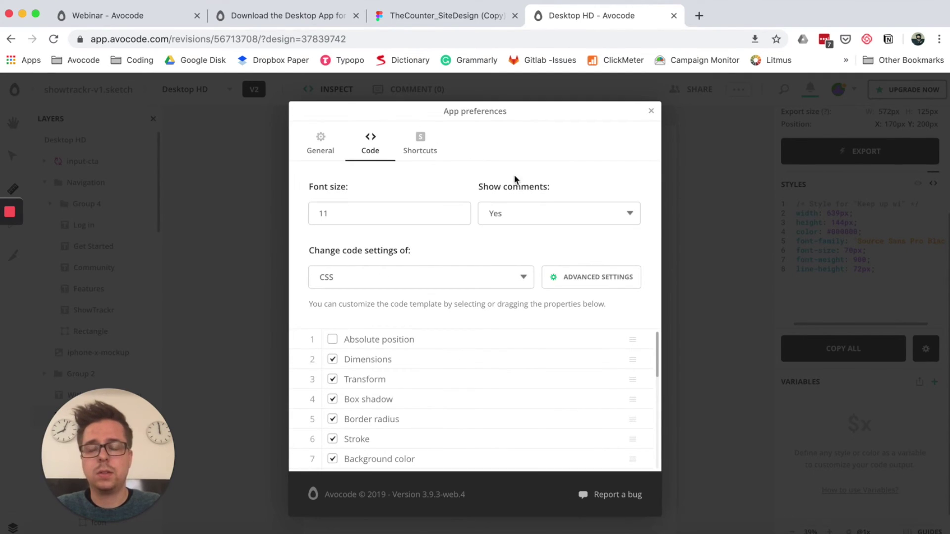
pyautogui.click(322, 144)
pyautogui.click(583, 216)
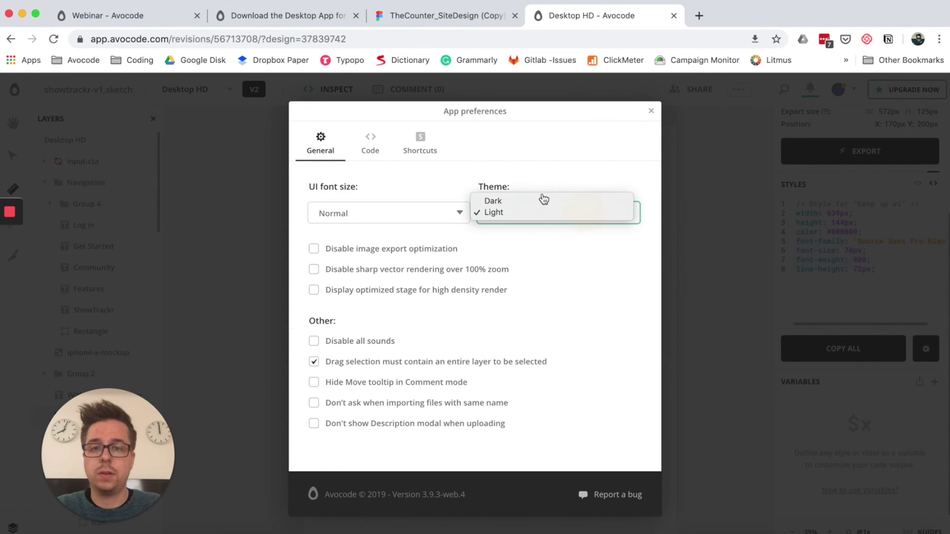
pyautogui.click(536, 206)
pyautogui.click(564, 216)
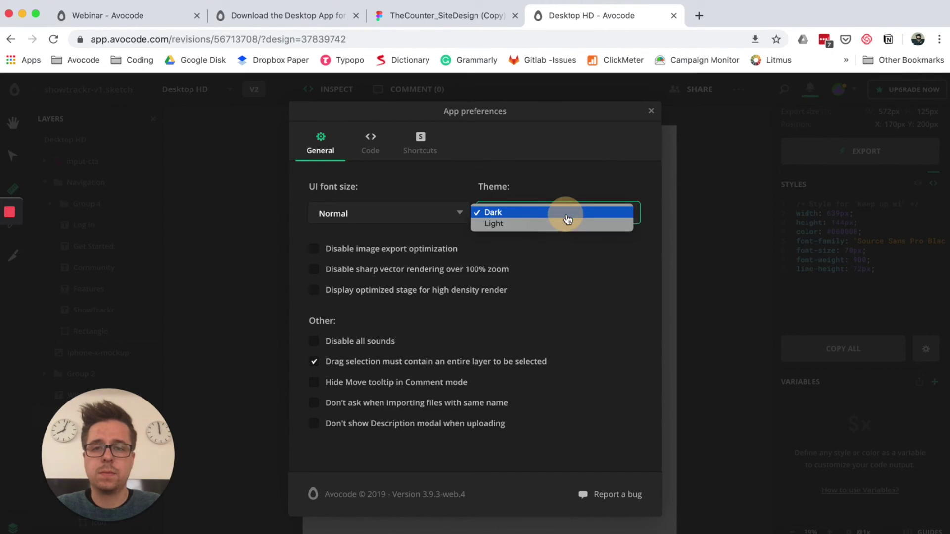
pyautogui.click(549, 221)
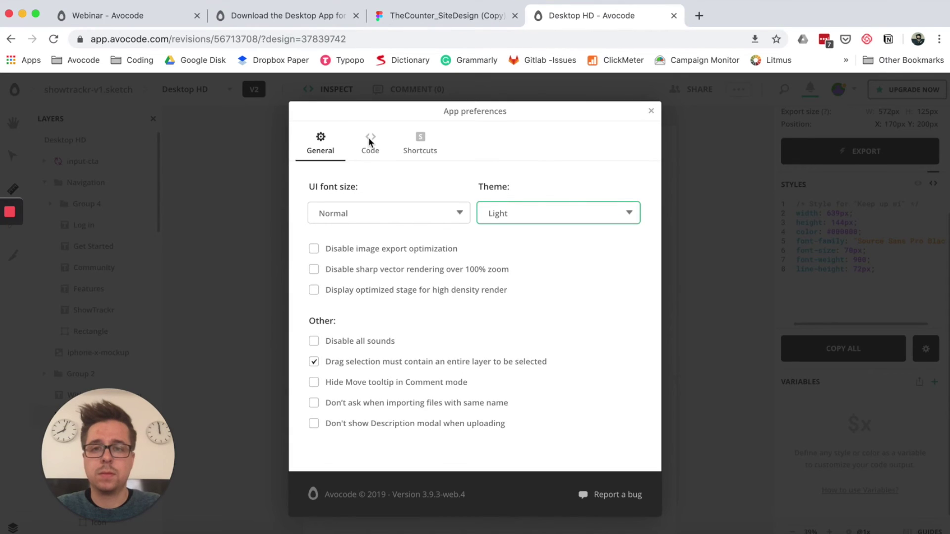
# Revisit the Code preferences, then scroll through the keyboard shortcuts list.
pyautogui.click(371, 143)
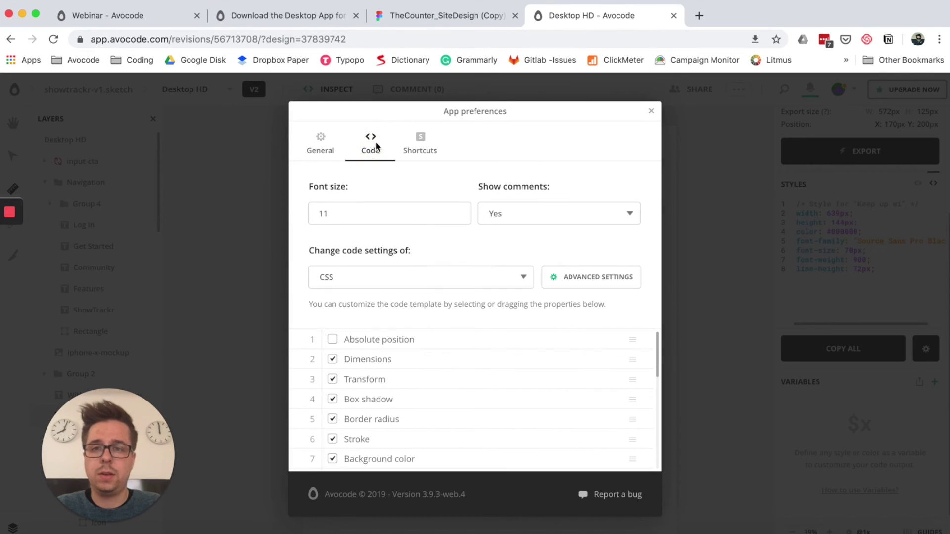
pyautogui.click(420, 138)
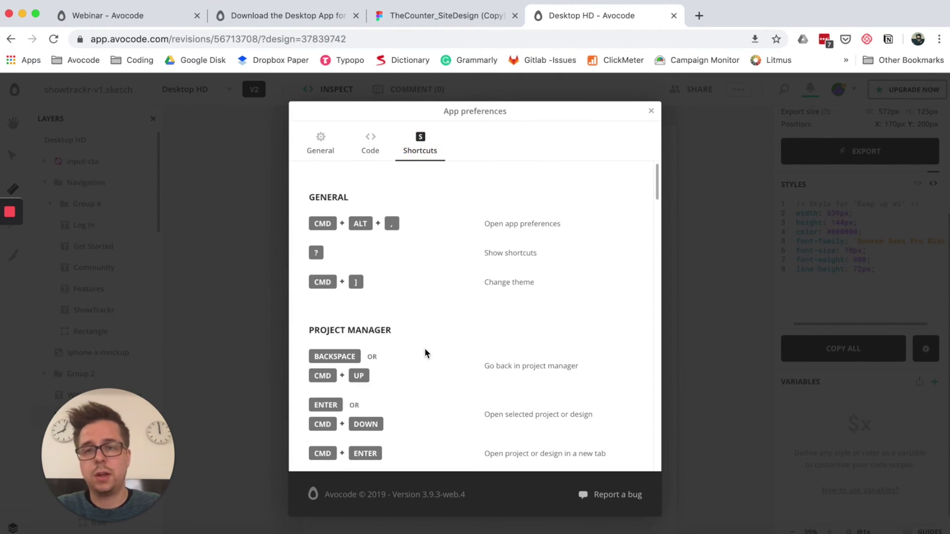
pyautogui.scroll(-15, 425, 350)
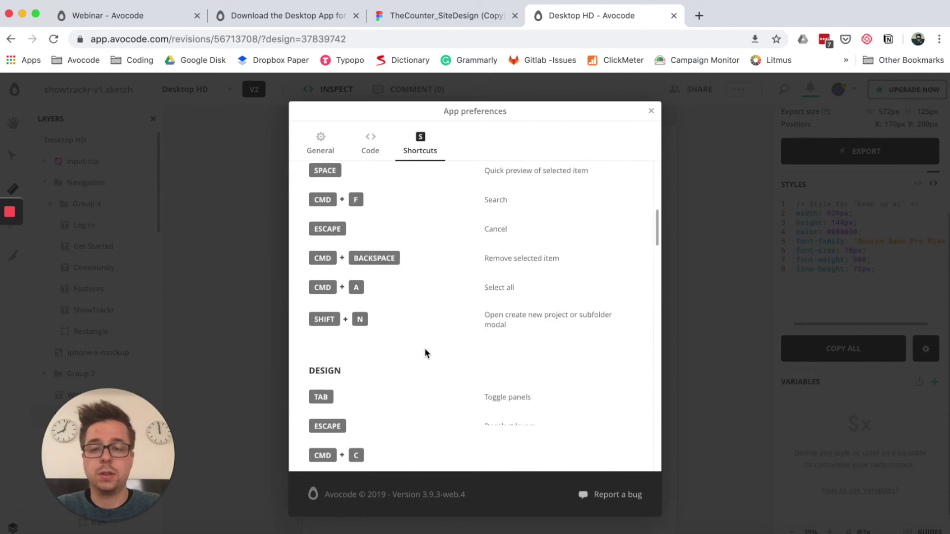
pyautogui.scroll(-10, 425, 348)
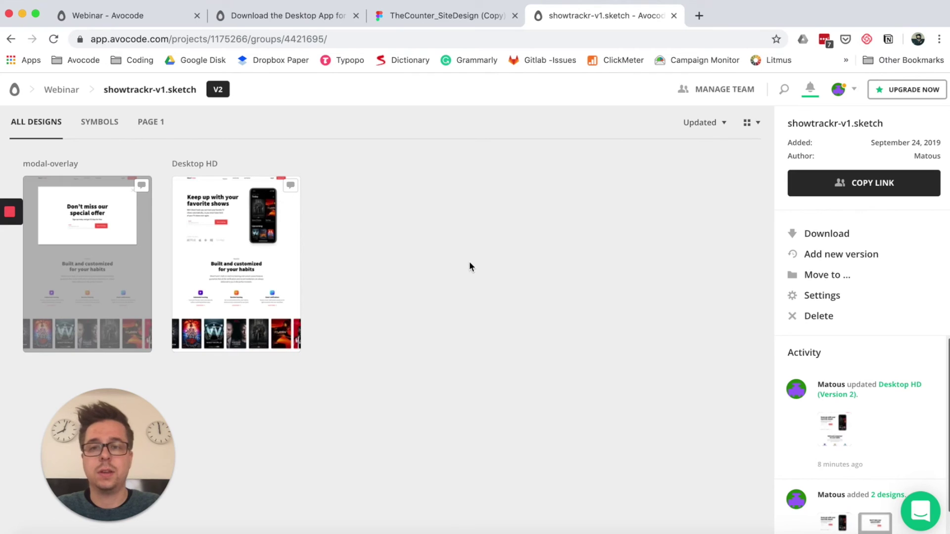
# Select the Desktop HD (Version 2) design and open it for commenting.
pyautogui.click(242, 233)
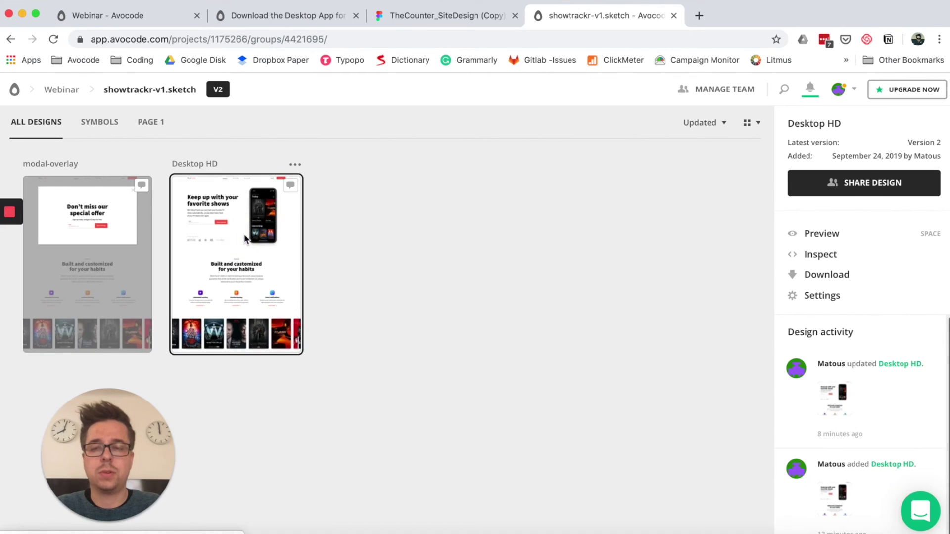
pyautogui.click(292, 188)
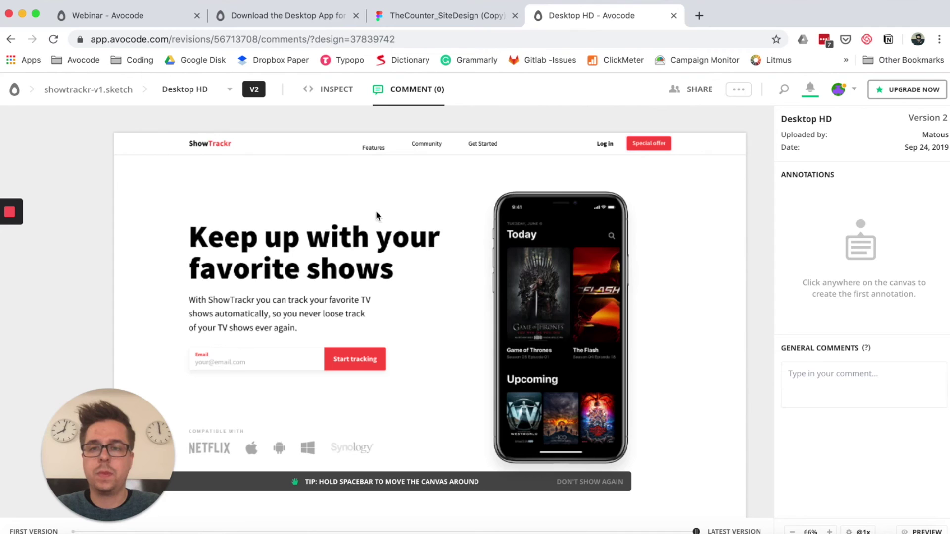
# Pin a comment reading "I don't like this headline" on the Desktop HD headline.
pyautogui.click(396, 241)
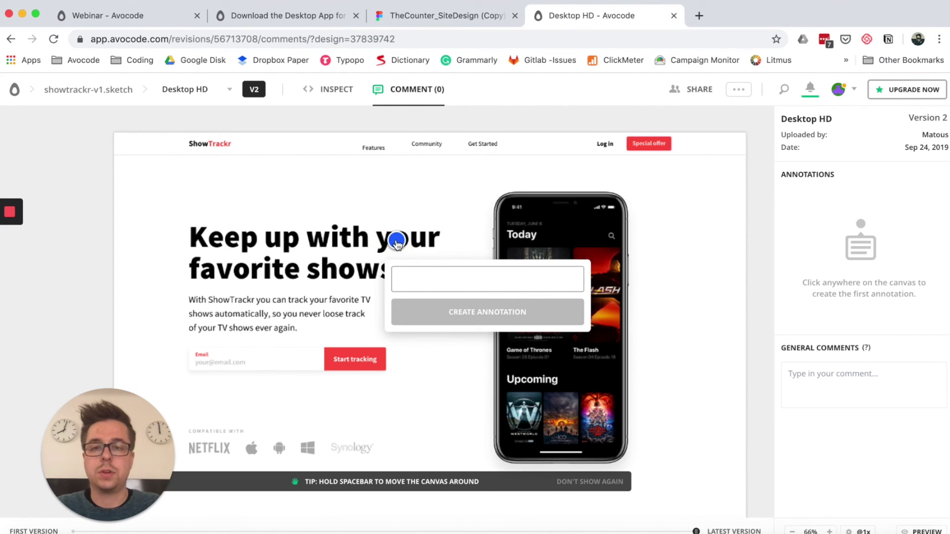
pyautogui.write("I don't like this headline")
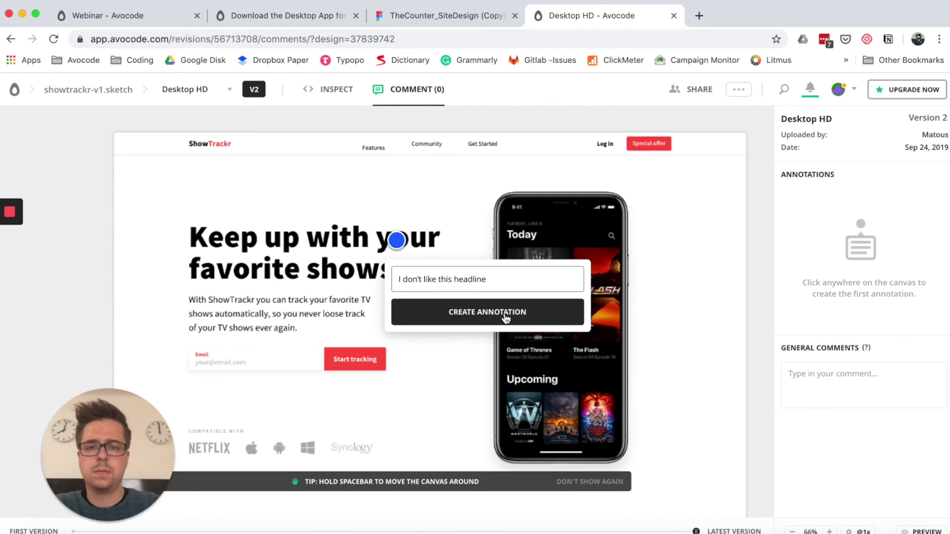
pyautogui.click(506, 317)
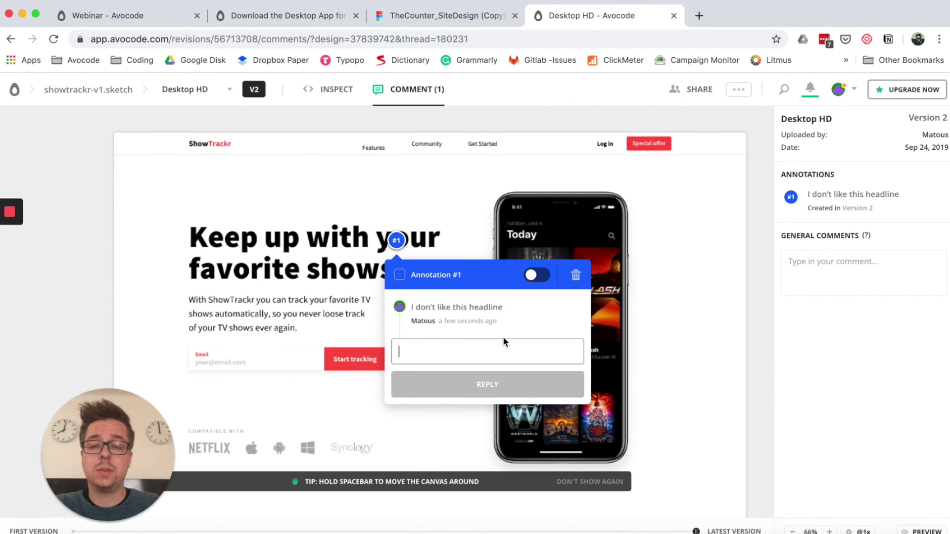
# Start an @ mention reply, dismiss the suggestions, and mark the annotation resolved.
pyautogui.write('@')
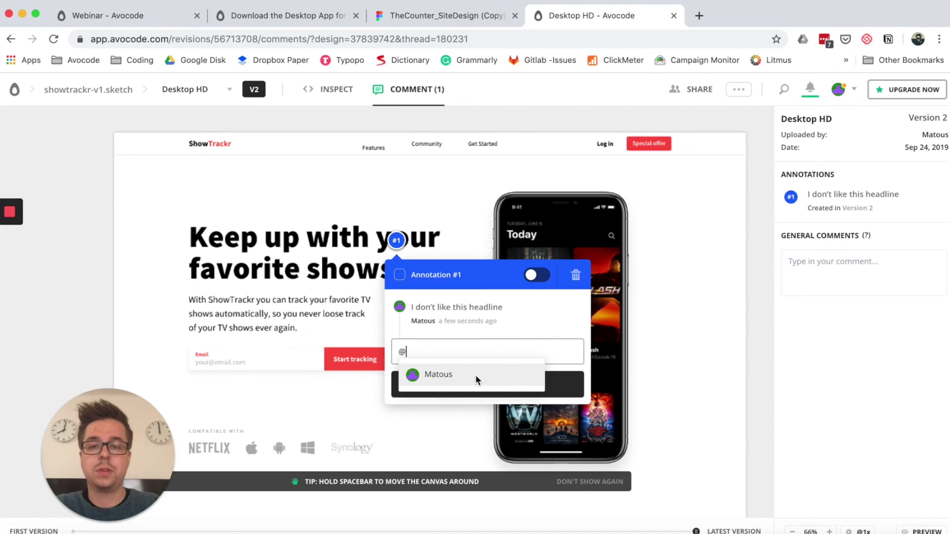
pyautogui.click(555, 349)
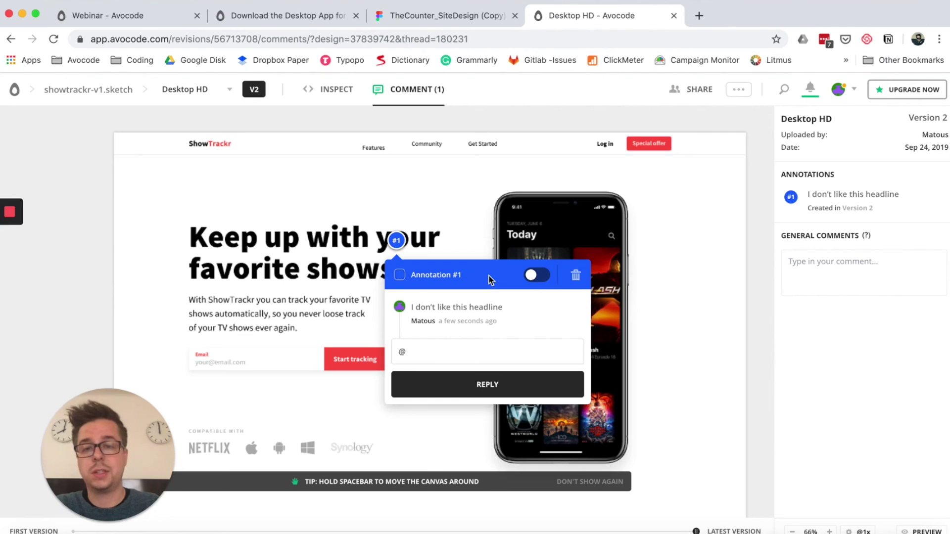
pyautogui.click(538, 277)
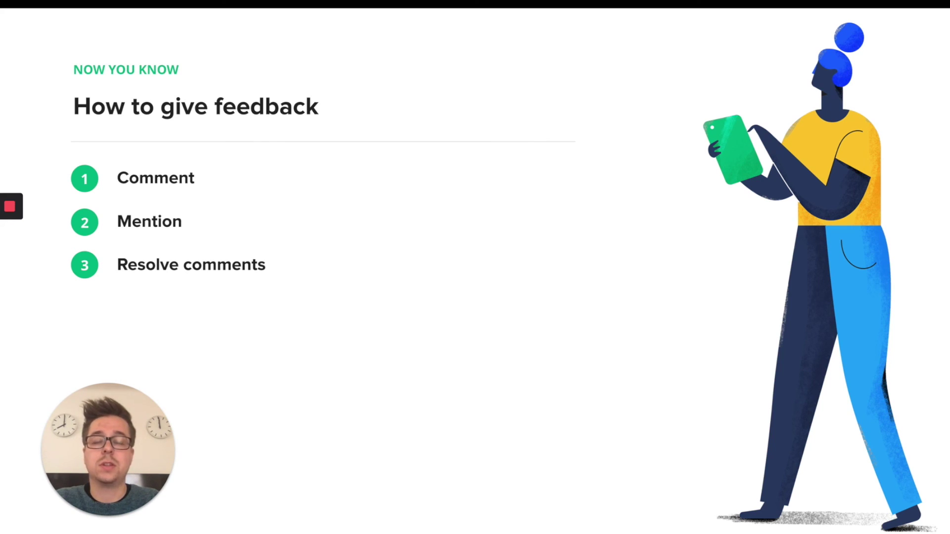
# Advance to the "Just ask" slide listing the ways to get help.
pyautogui.press('Right')
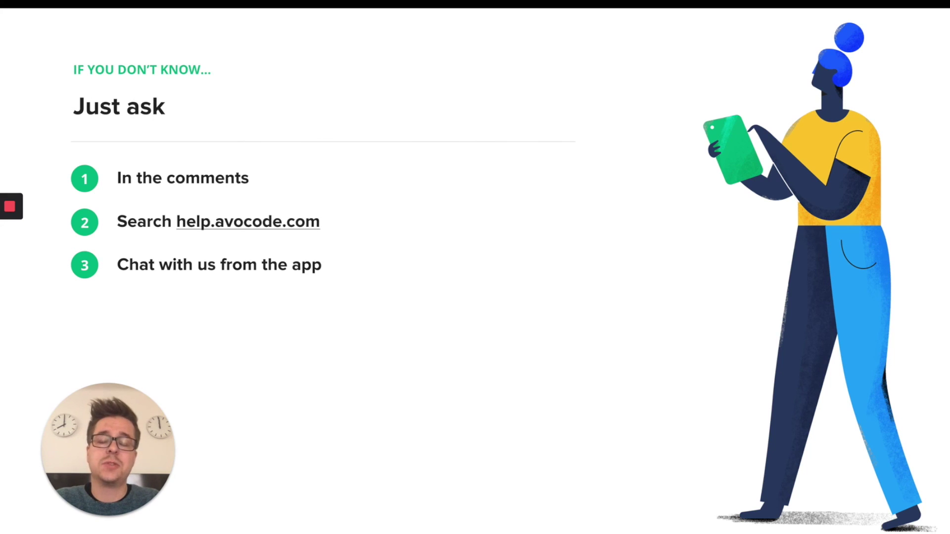